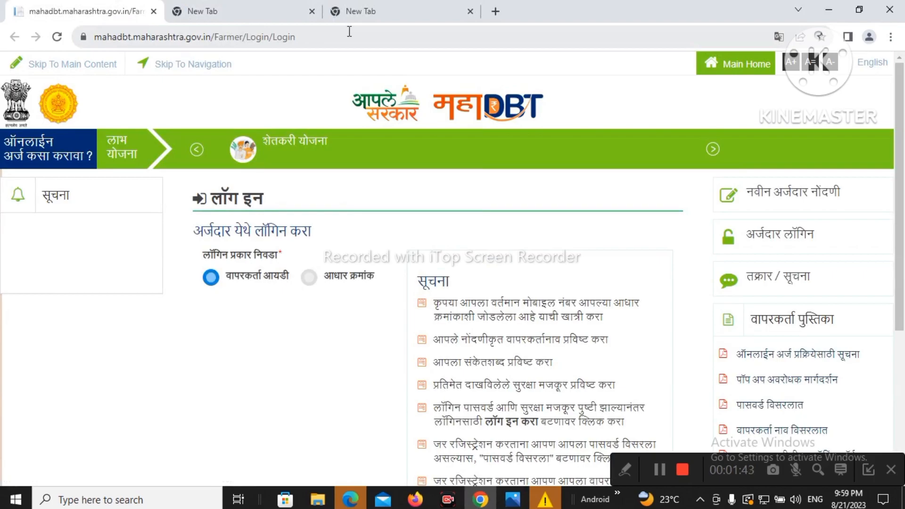
# Open mahadbt.maharashtra.gov.in in the third Chrome tab.
pyautogui.click(353, 32)
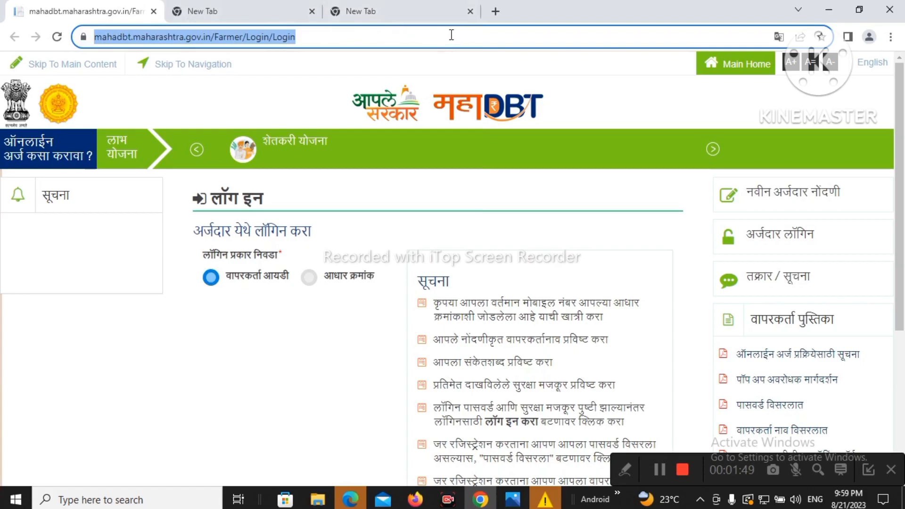
pyautogui.click(418, 6)
pyautogui.click(256, 6)
pyautogui.click(397, 16)
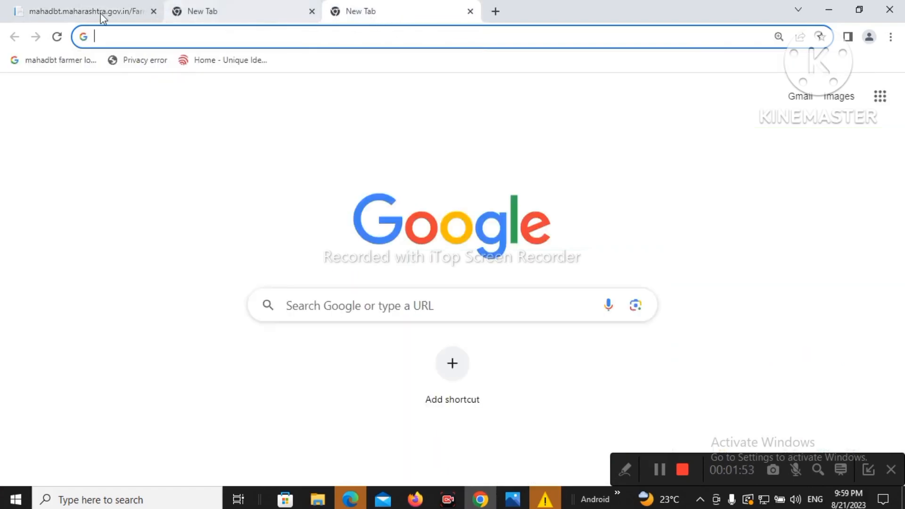
pyautogui.click(666, 473)
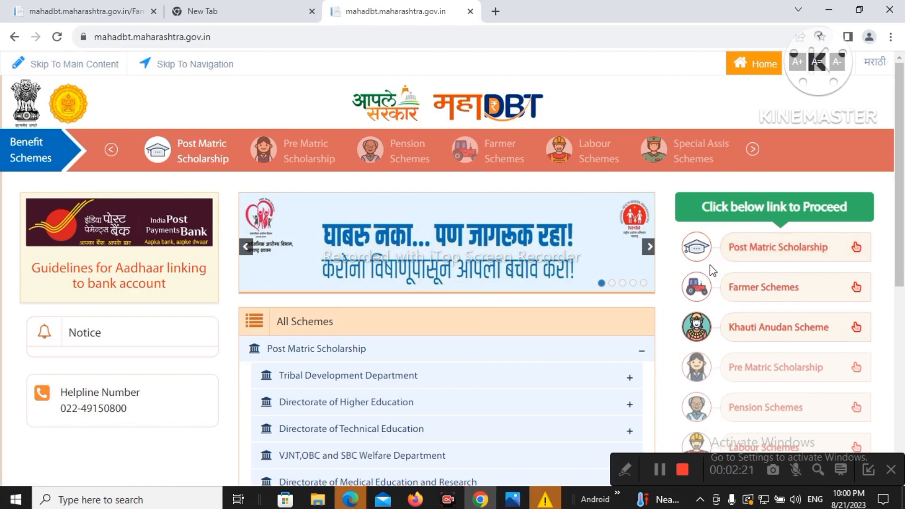
# Go to Farmer Schemes, dismiss the translate offer, and open नवीन अर्जदार नोंदणी.
pyautogui.click(754, 285)
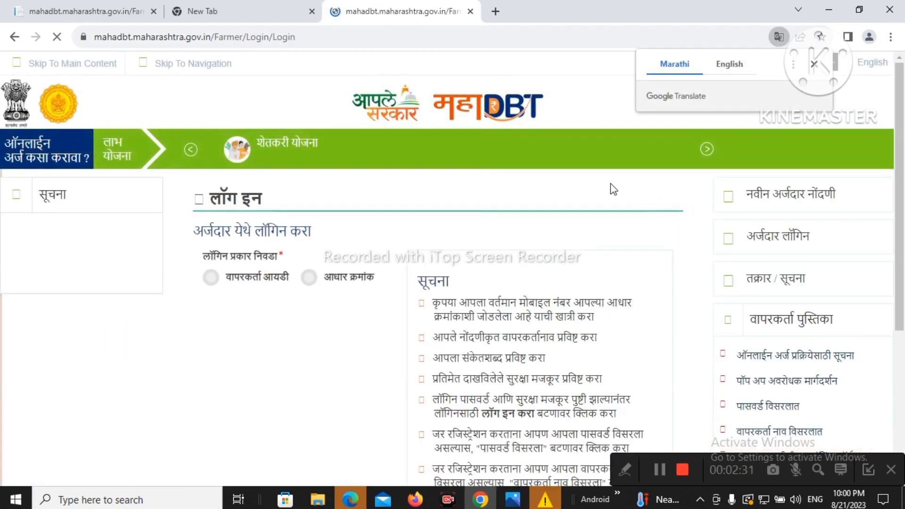
pyautogui.click(661, 473)
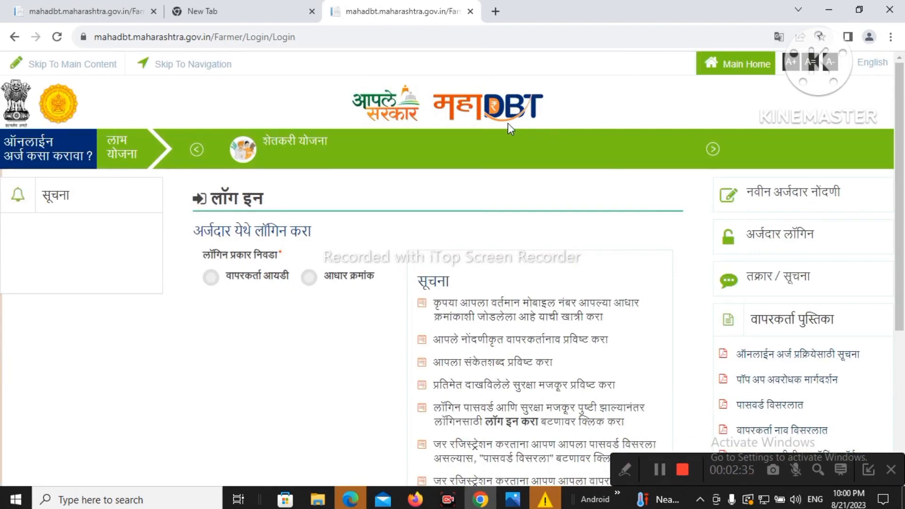
pyautogui.click(797, 206)
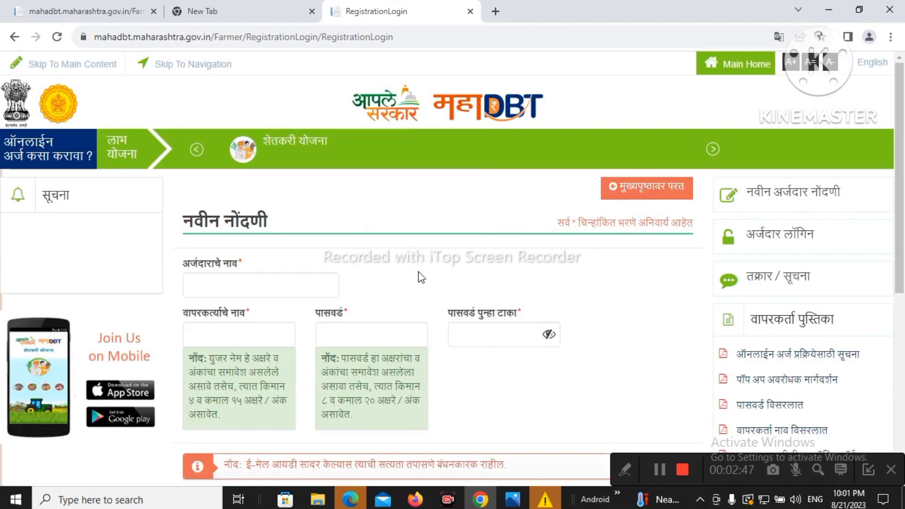
# Enter the applicant's full name and a chosen username on the registration form.
pyautogui.click(259, 292)
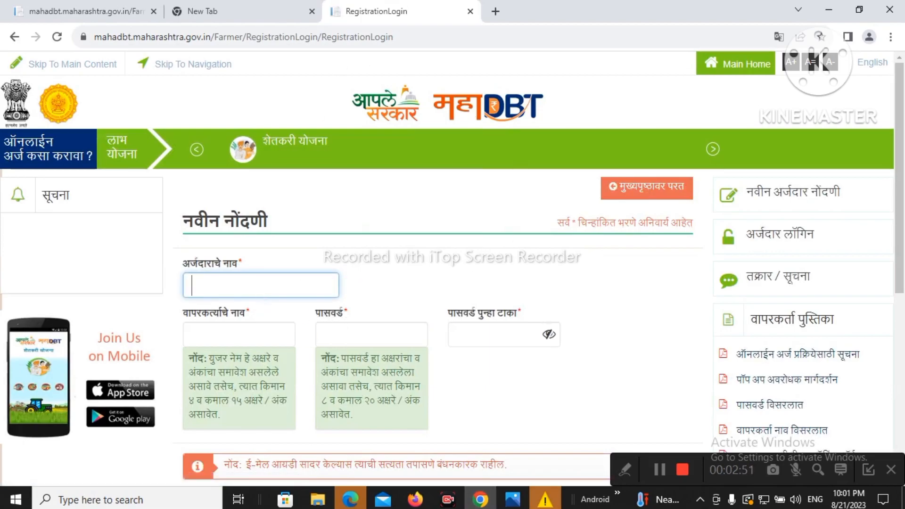
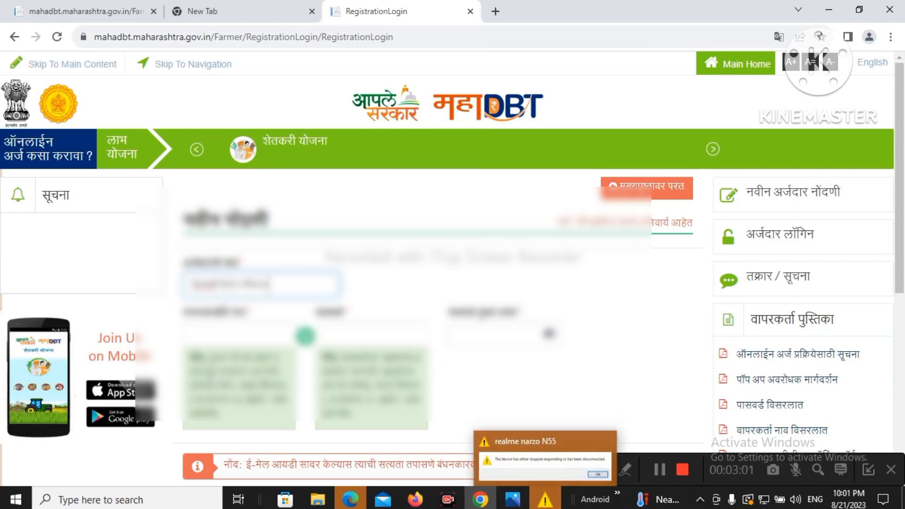
pyautogui.click(226, 326)
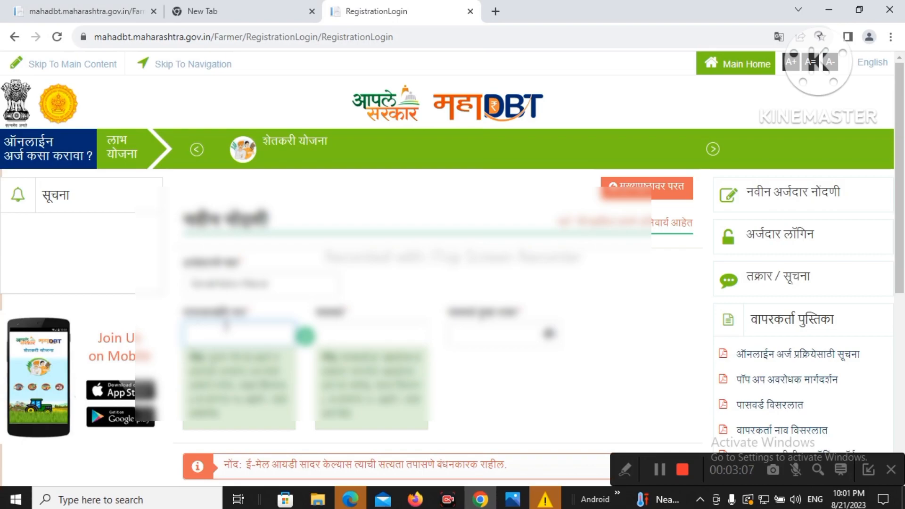
pyautogui.scroll(-1, 226, 326)
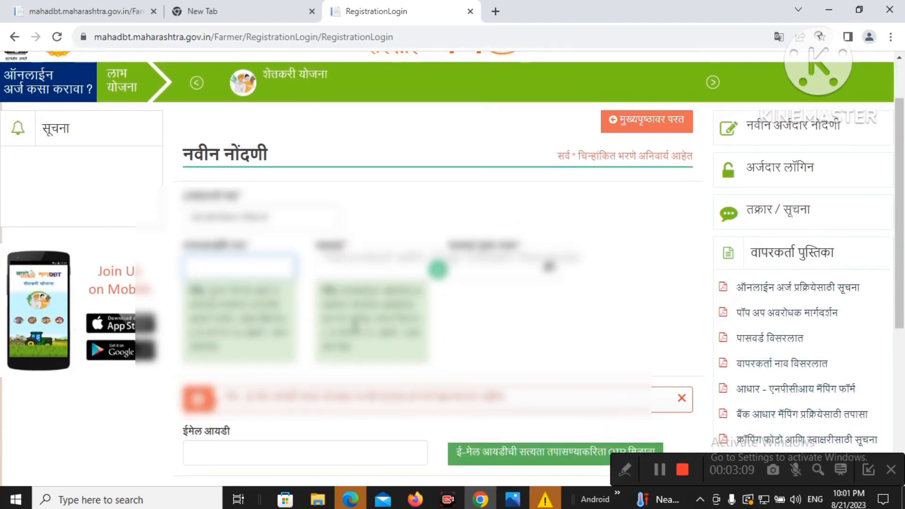
pyautogui.write('janardha')
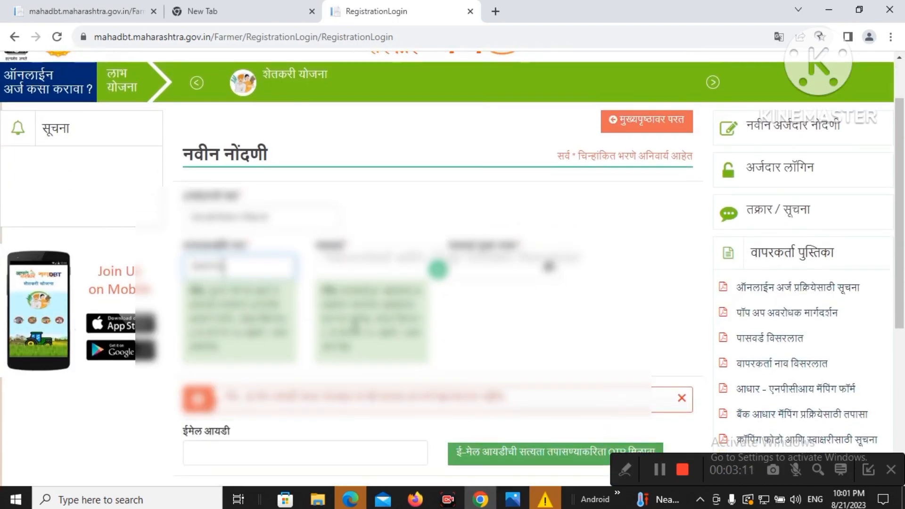
pyautogui.write('@123')
# Enter the account password and repeat it in the confirm-password field.
pyautogui.press('Tab')
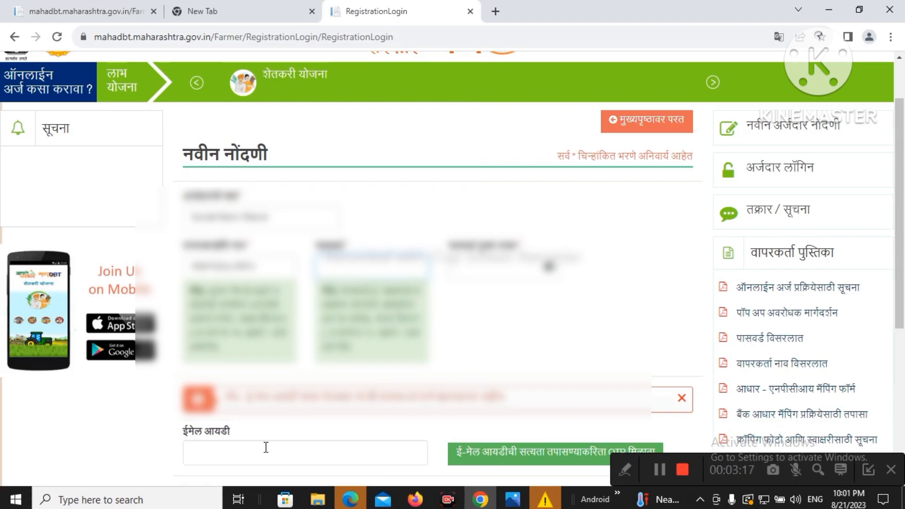
pyautogui.click(438, 269)
pyautogui.write('•••')
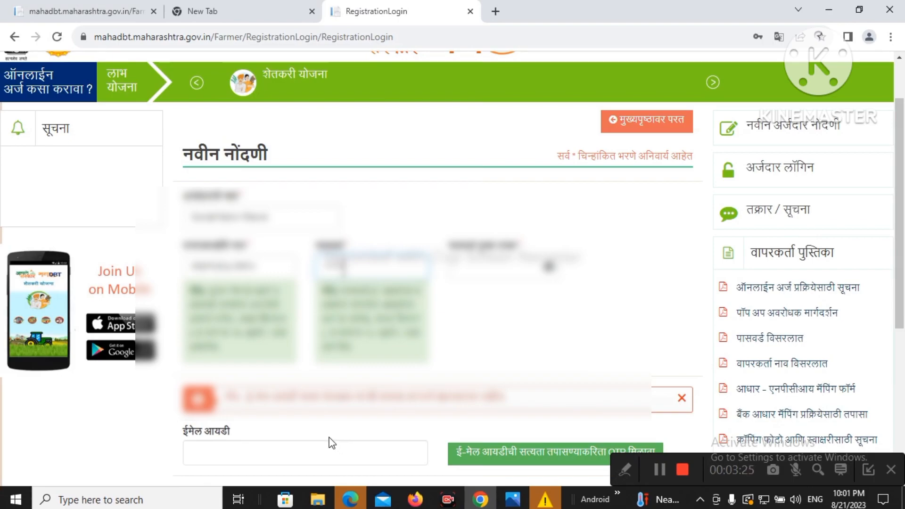
pyautogui.press('Tab')
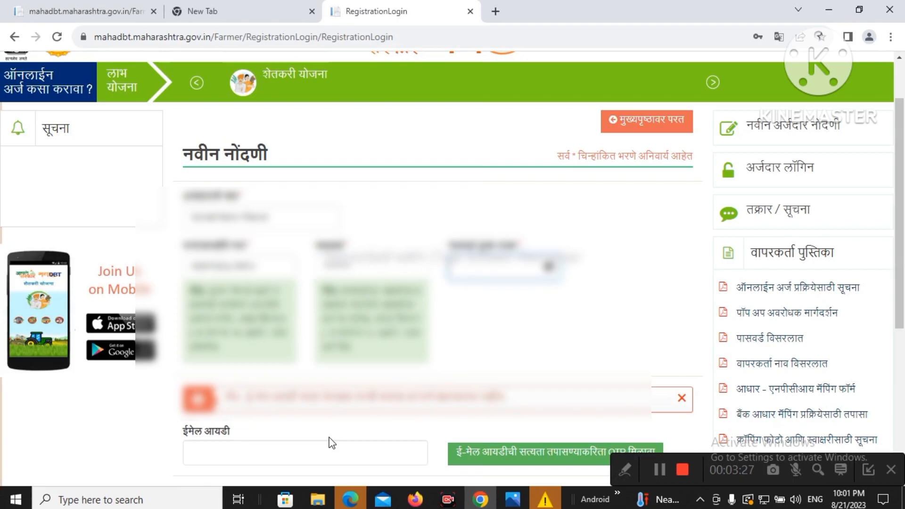
pyautogui.write('••••')
pyautogui.click(305, 270)
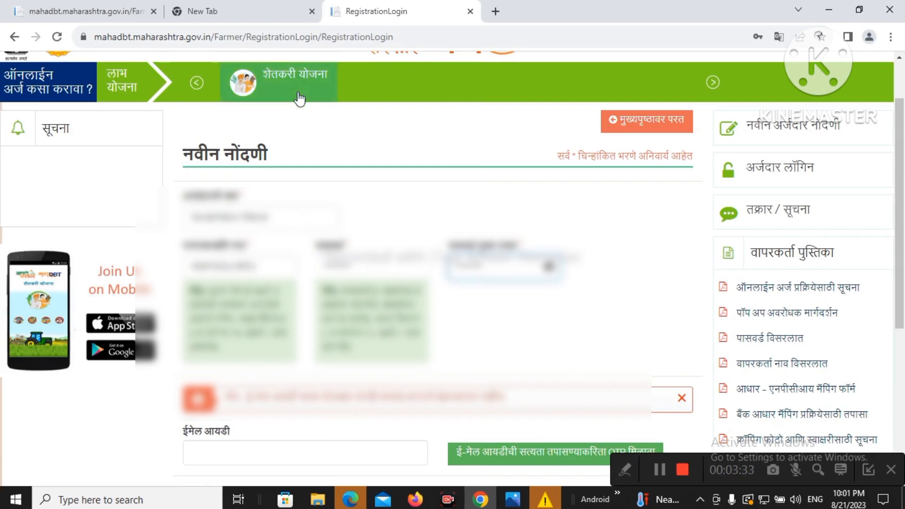
pyautogui.click(438, 269)
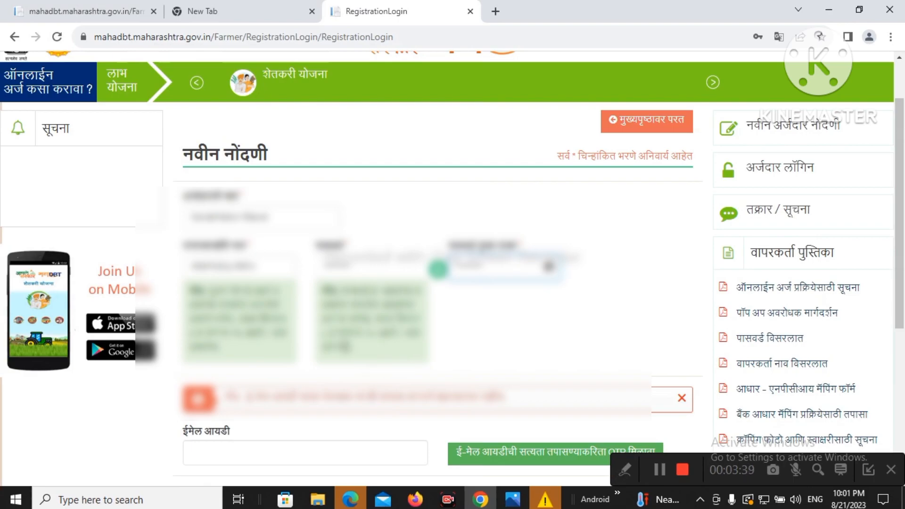
pyautogui.scroll(-1, 368, 347)
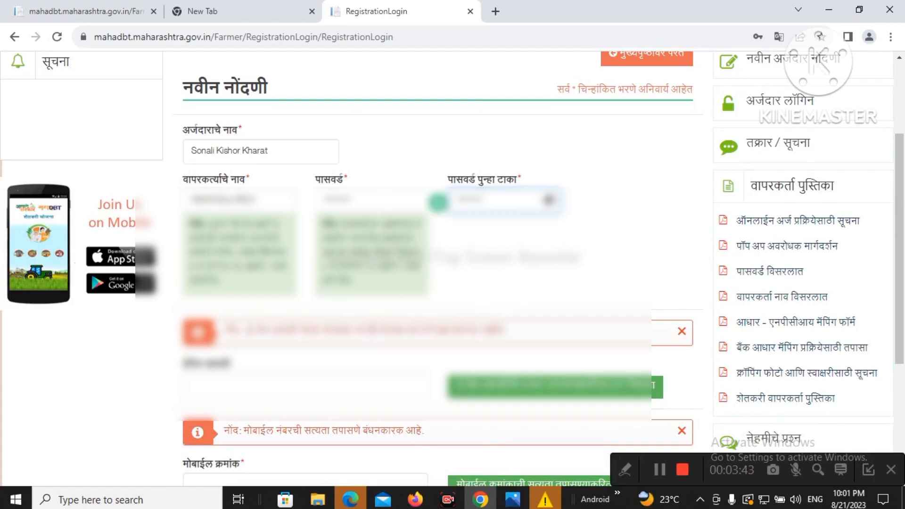
pyautogui.scroll(-2, 382, 243)
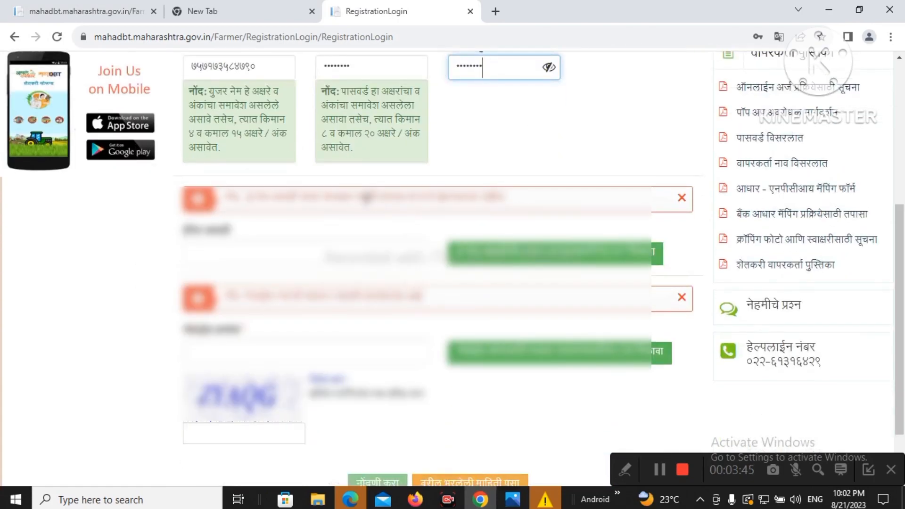
pyautogui.click(333, 257)
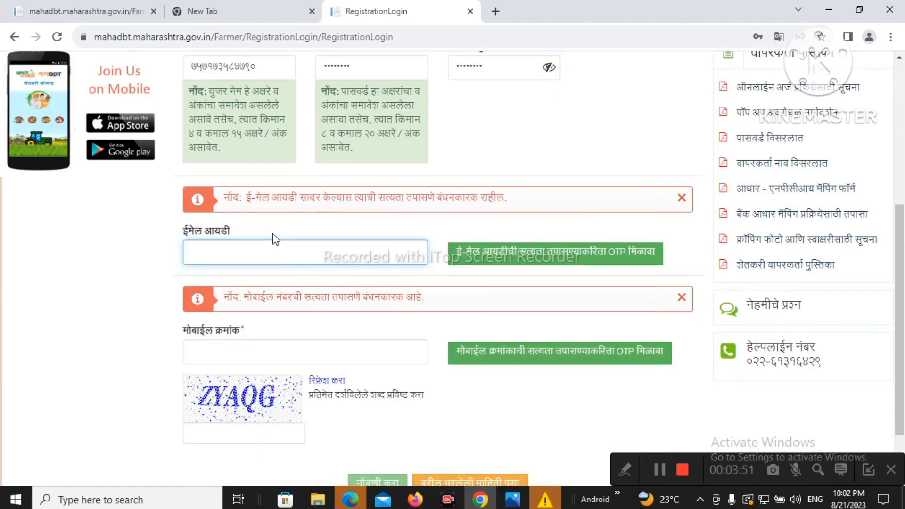
# Enter the applicant's mobile number and request a verification OTP for it.
pyautogui.scroll(-1, 263, 235)
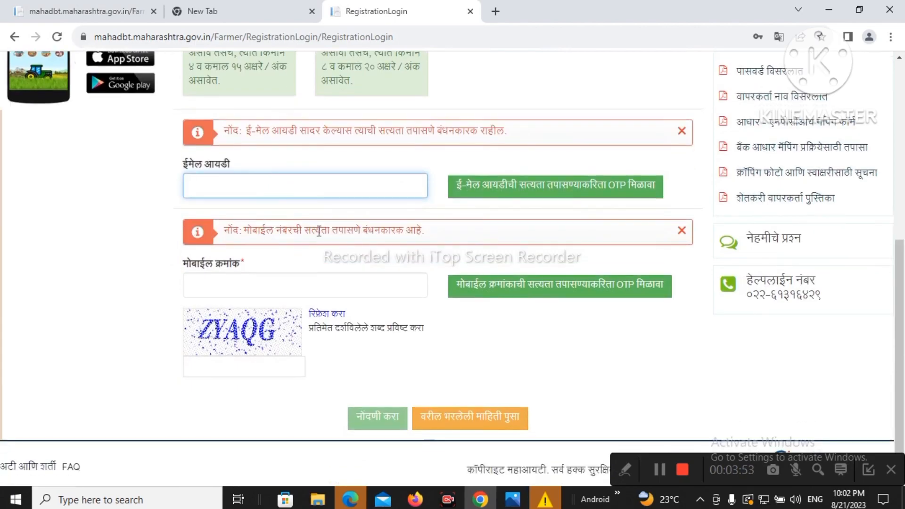
pyautogui.click(221, 290)
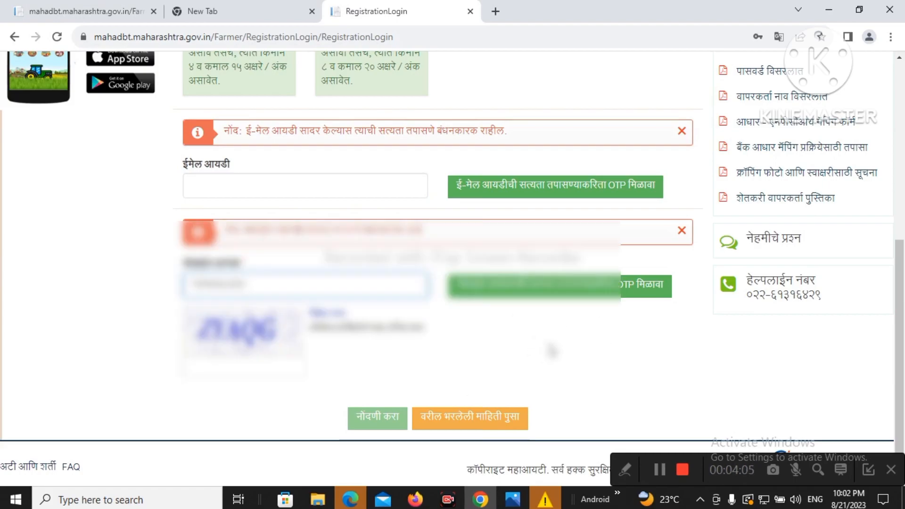
pyautogui.click(604, 294)
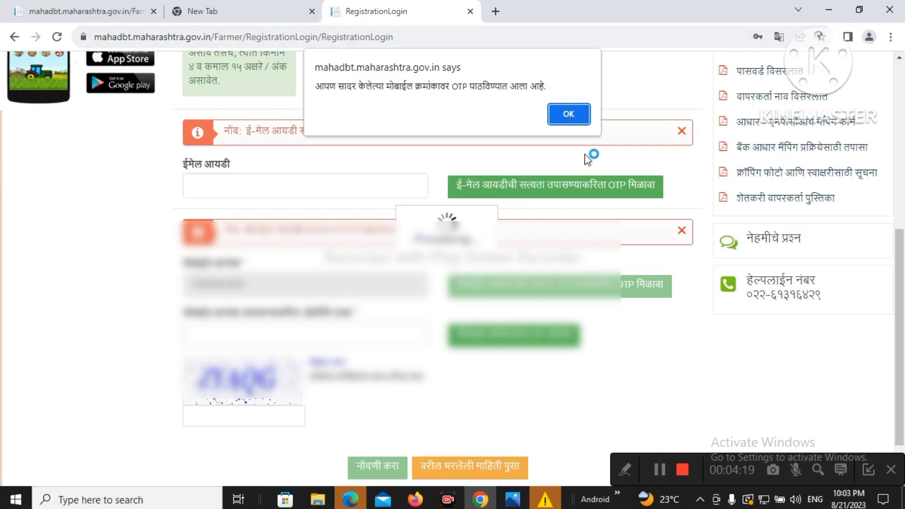
# Enter the received mobile OTP and verify the mobile number.
pyautogui.click(572, 110)
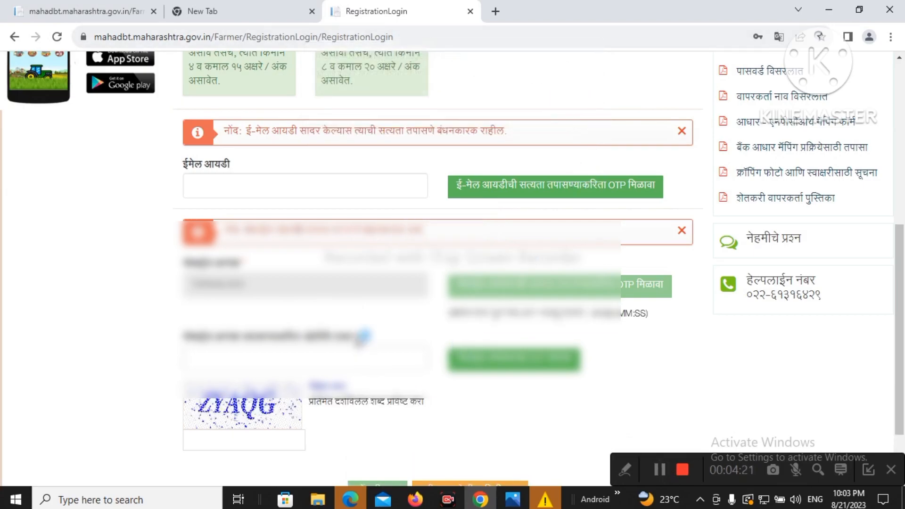
pyautogui.click(371, 352)
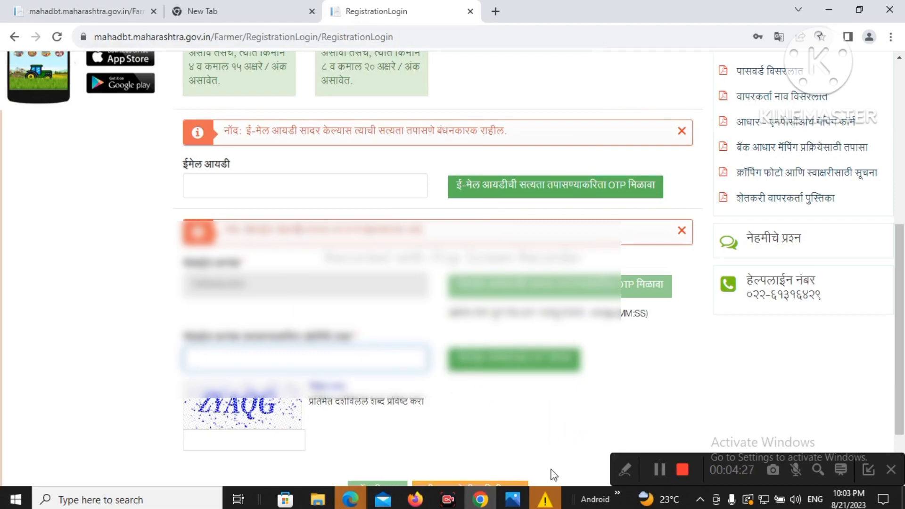
pyautogui.write('???')
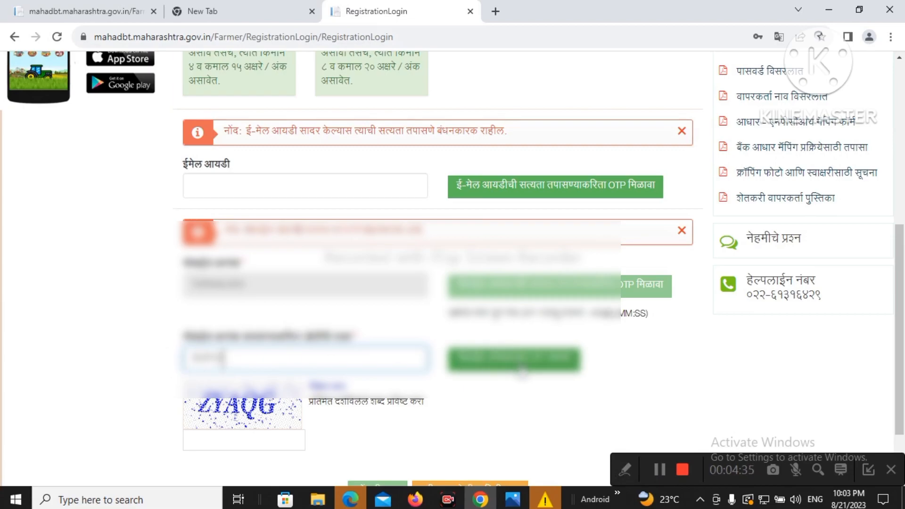
pyautogui.click(526, 369)
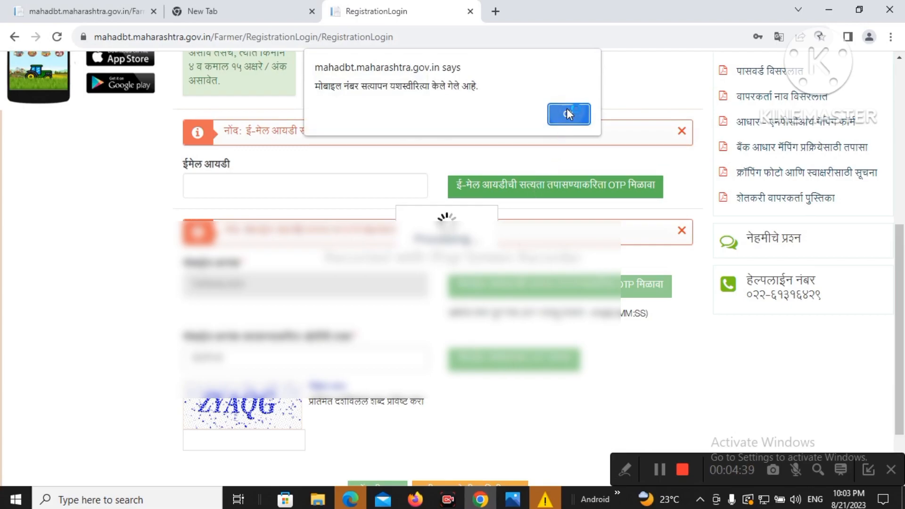
pyautogui.click(568, 114)
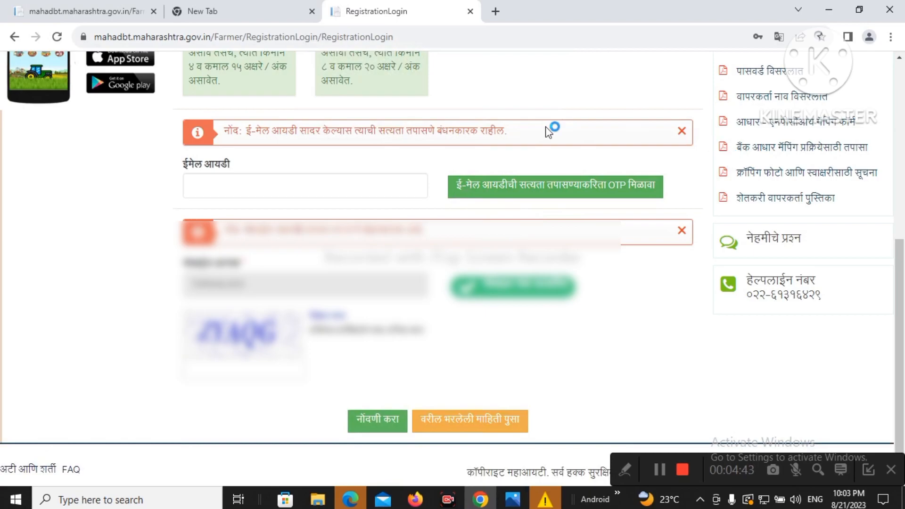
# Fill in the captcha code and submit the registration with नोंदणी करा.
pyautogui.scroll(-1, 227, 356)
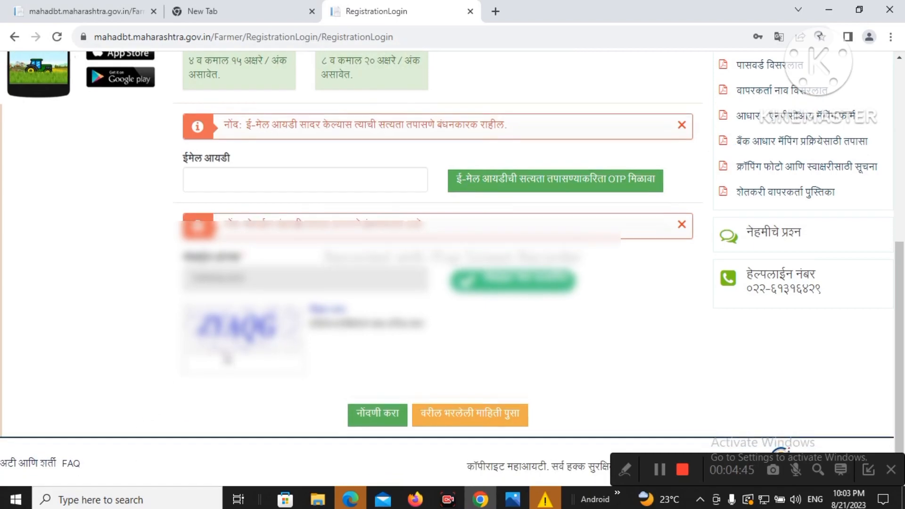
pyautogui.scroll(4, 227, 360)
pyautogui.scroll(3, 235, 376)
pyautogui.scroll(-8, 236, 376)
pyautogui.click(251, 360)
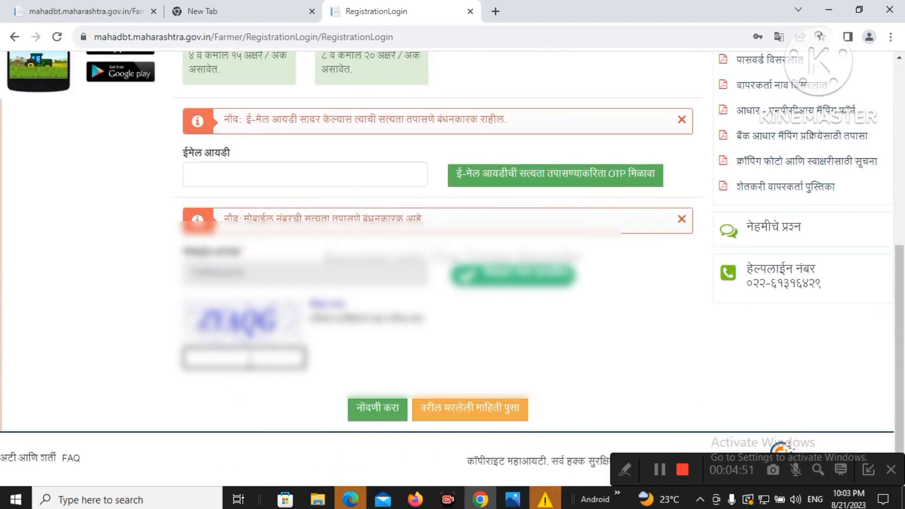
pyautogui.write('ZYAQ')
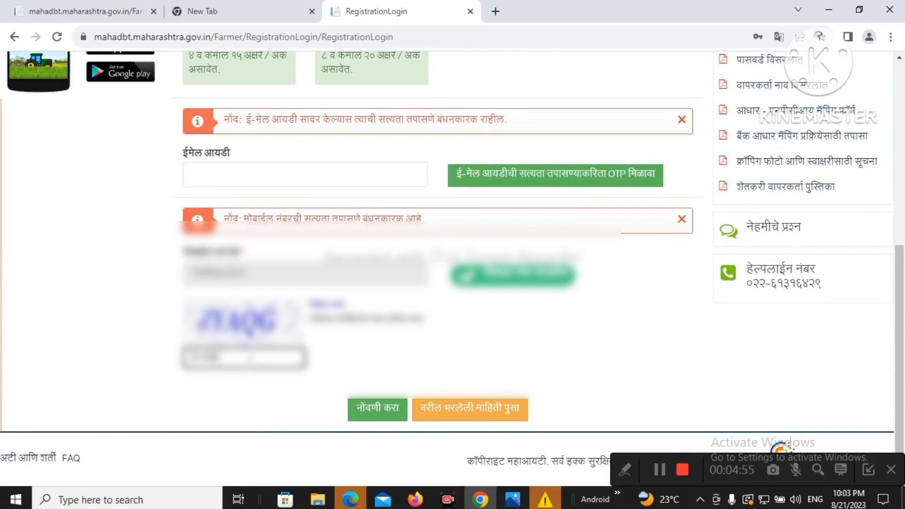
pyautogui.click(366, 411)
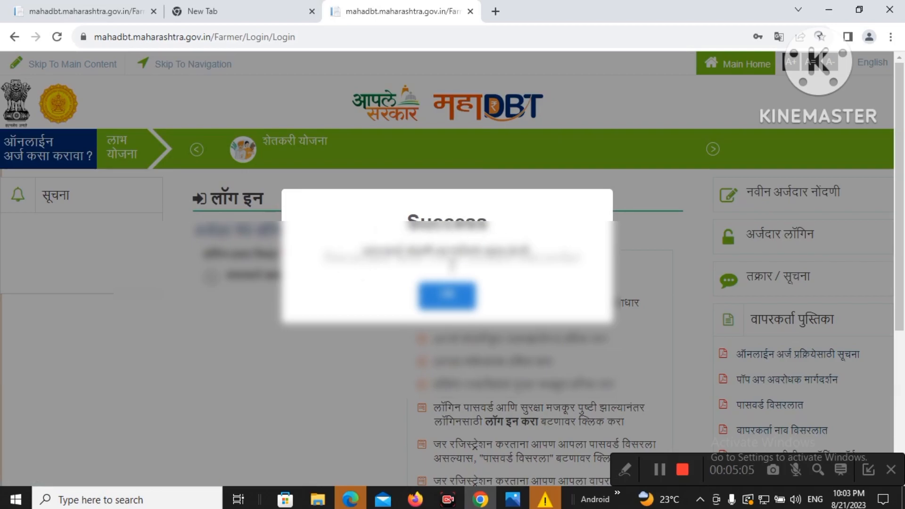
# Sign in via वापरकर्ता आयडी with the new username, password and captcha.
pyautogui.click(447, 296)
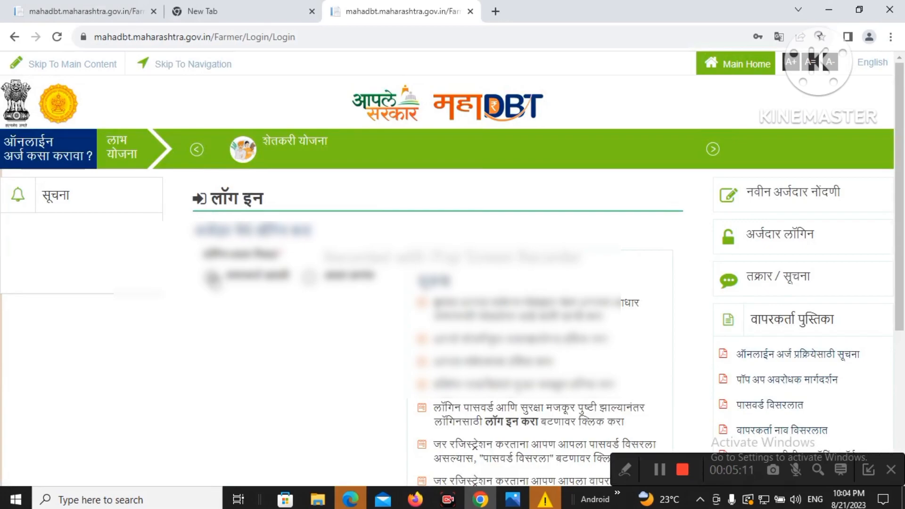
pyautogui.click(212, 277)
pyautogui.click(280, 303)
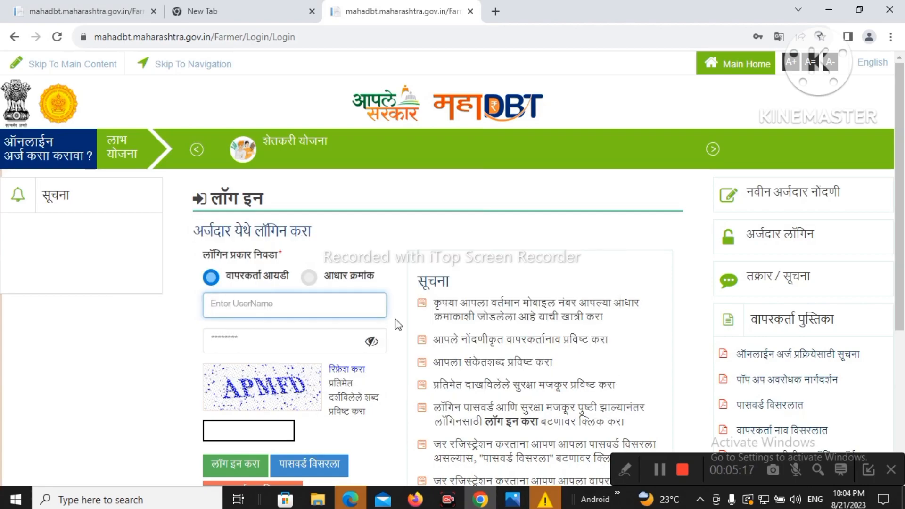
pyautogui.write('७५')
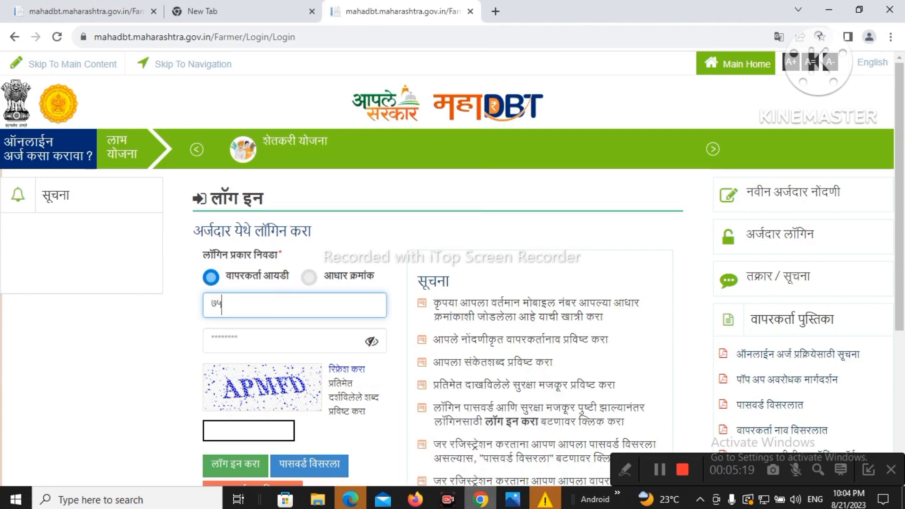
pyautogui.write('७???????')
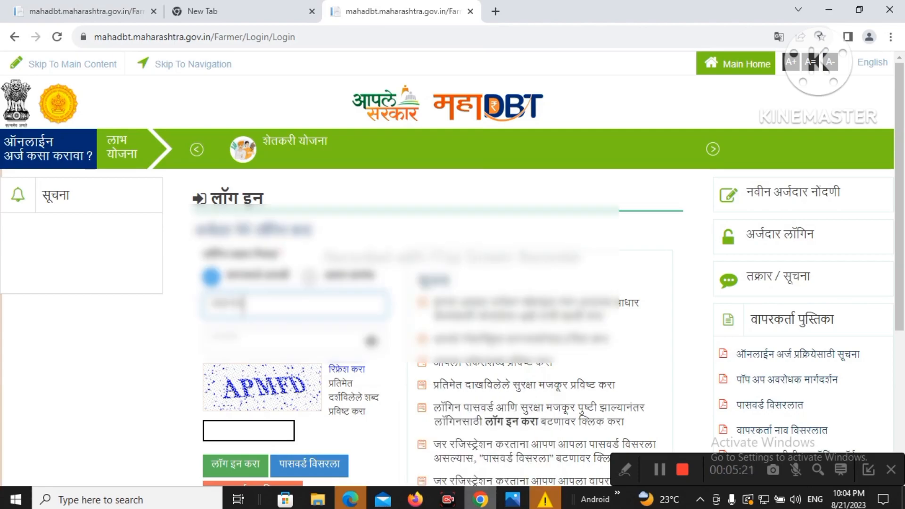
pyautogui.write('??')
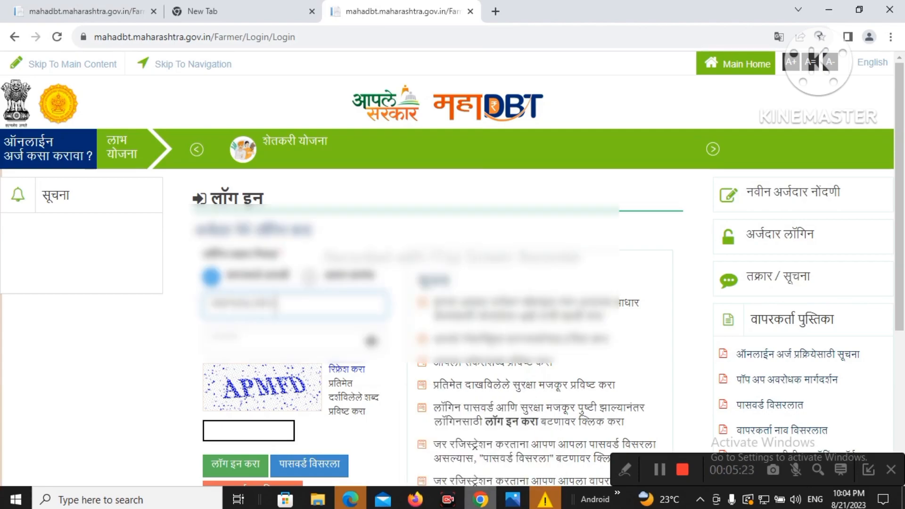
pyautogui.press('Tab')
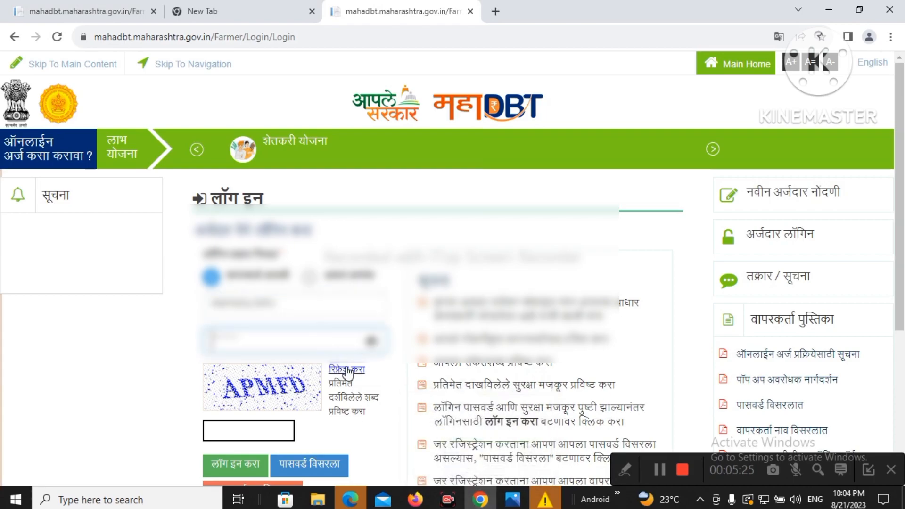
pyautogui.write('?')
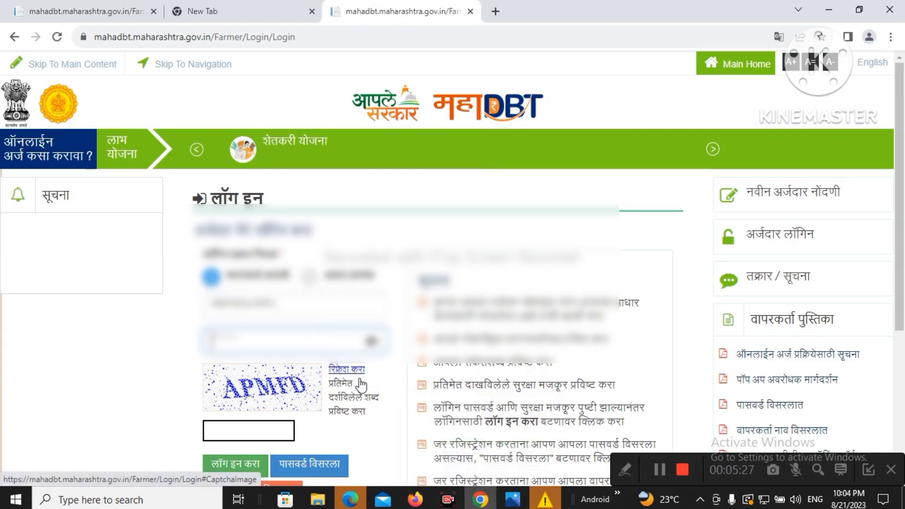
pyautogui.write('???')
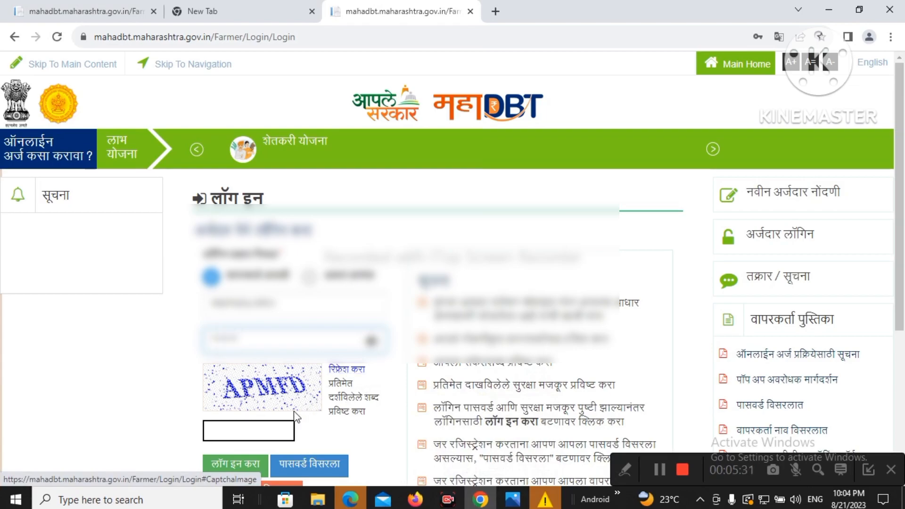
pyautogui.click(266, 423)
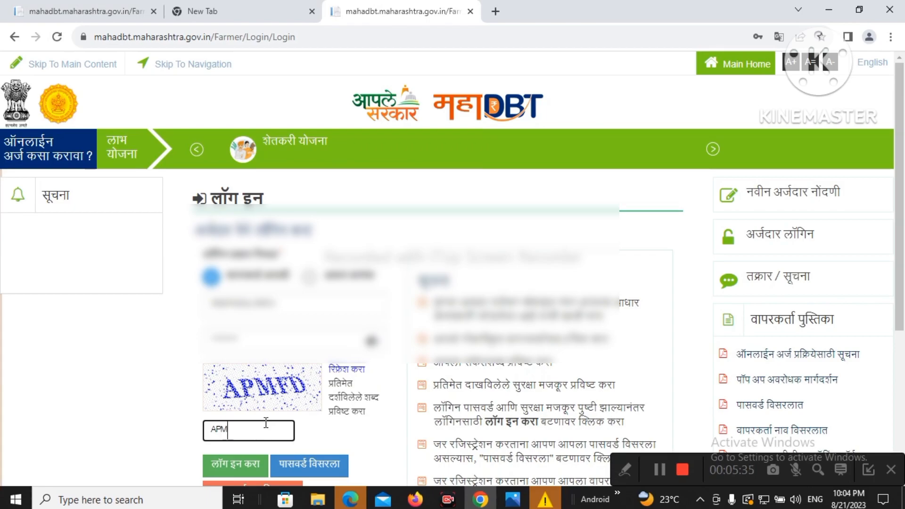
pyautogui.scroll(-4, 255, 358)
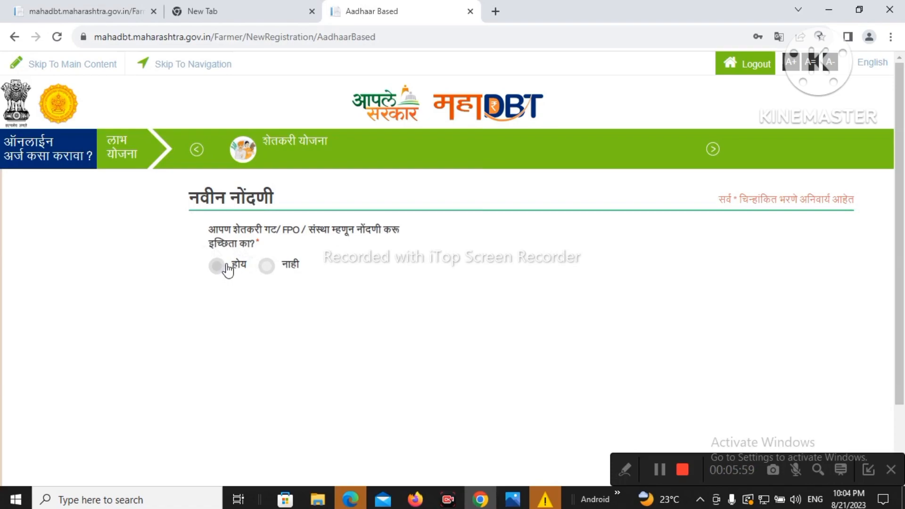
# Answer नाही to group/FPO registration, enter the Aadhaar number, and choose ओटीपी authentication.
pyautogui.click(267, 266)
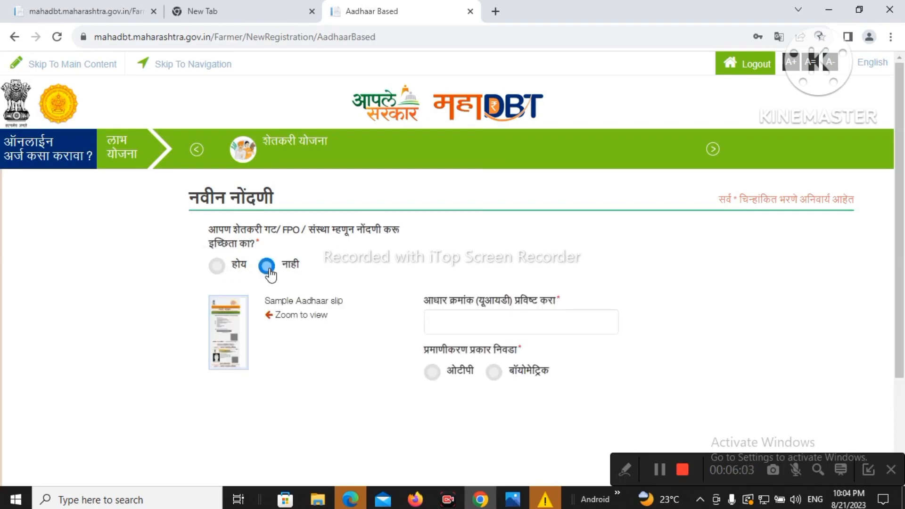
pyautogui.click(479, 324)
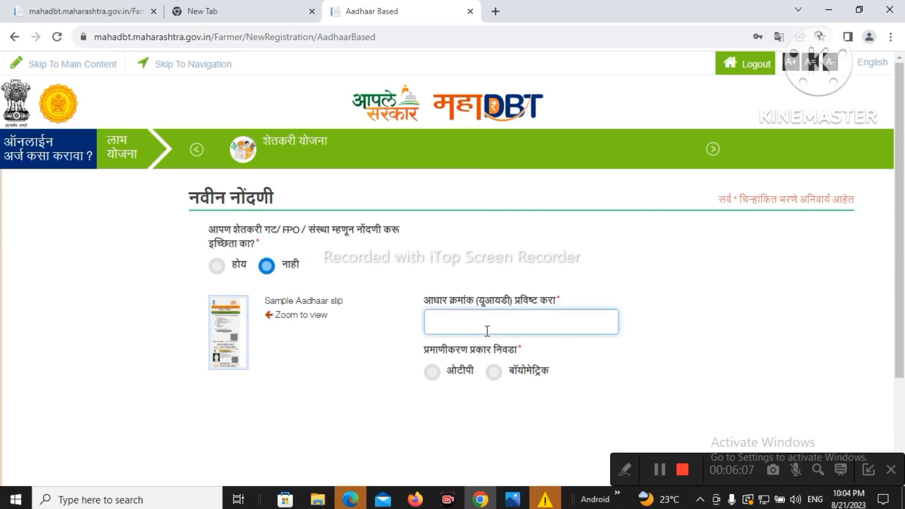
pyautogui.click(656, 469)
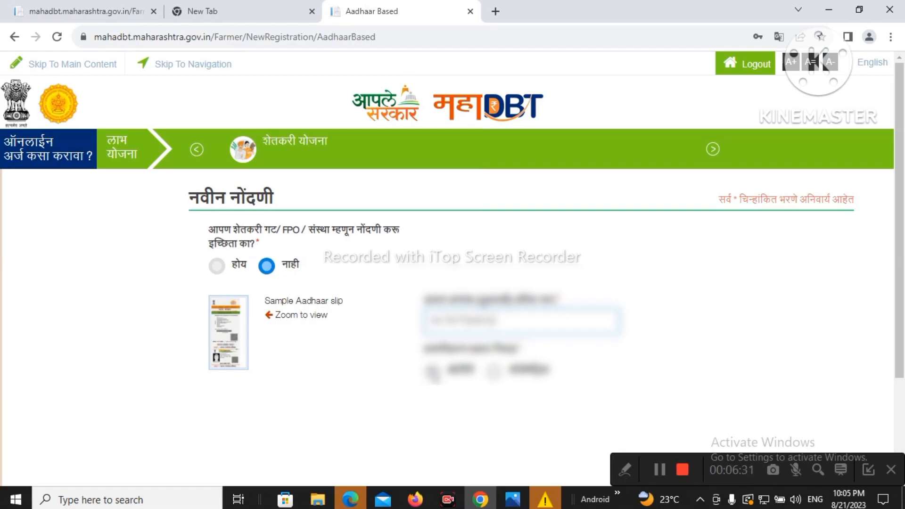
pyautogui.click(431, 374)
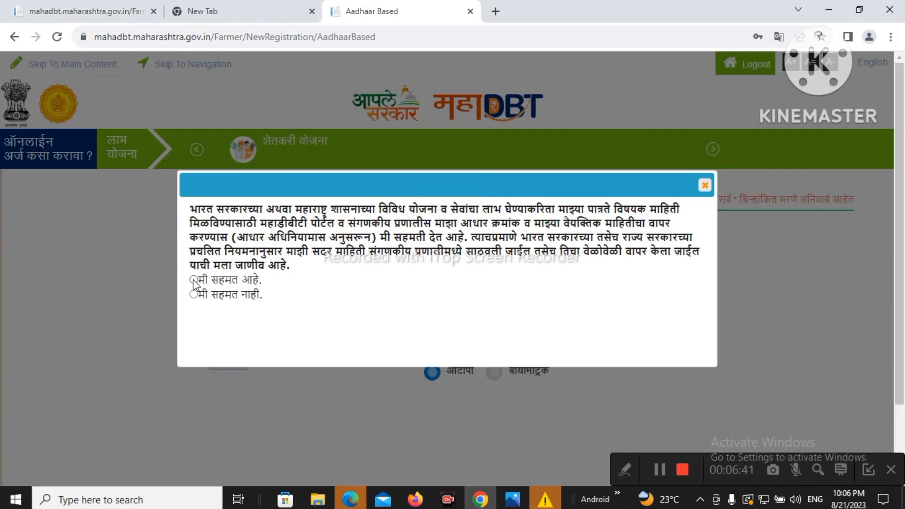
# Accept the मी सहमत आहे consent, request the Aadhaar OTP, enter it and verify.
pyautogui.click(193, 280)
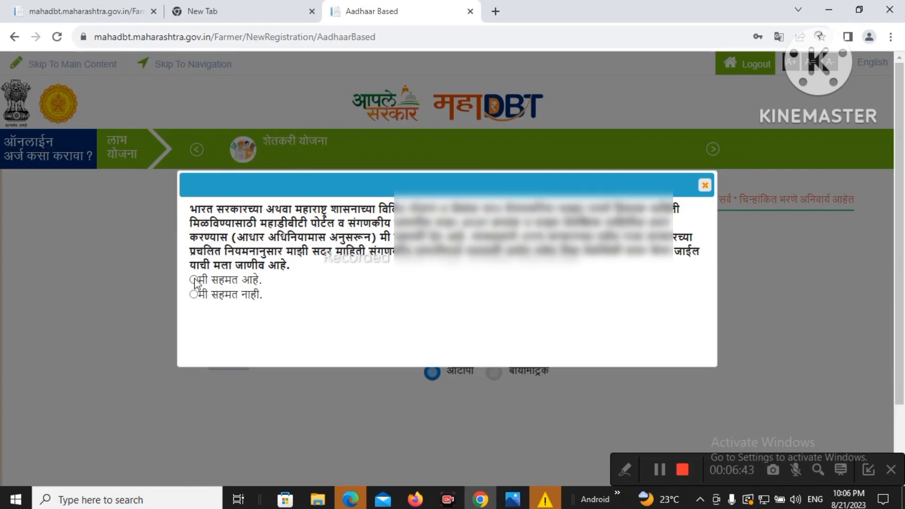
pyautogui.scroll(-2, 316, 274)
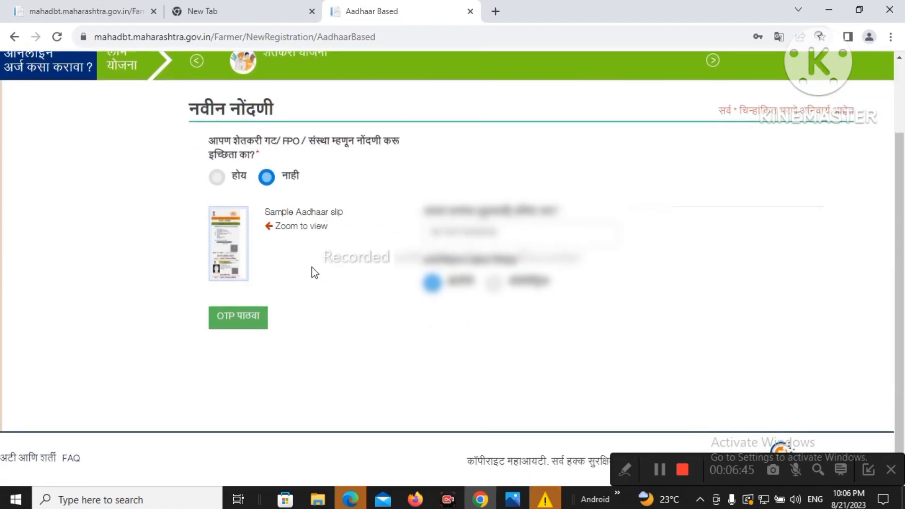
pyautogui.click(242, 326)
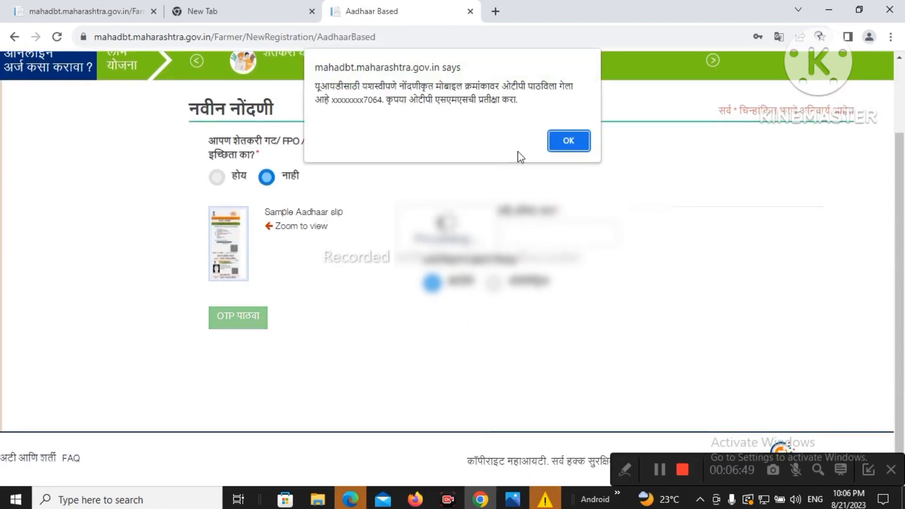
pyautogui.click(585, 140)
pyautogui.click(590, 320)
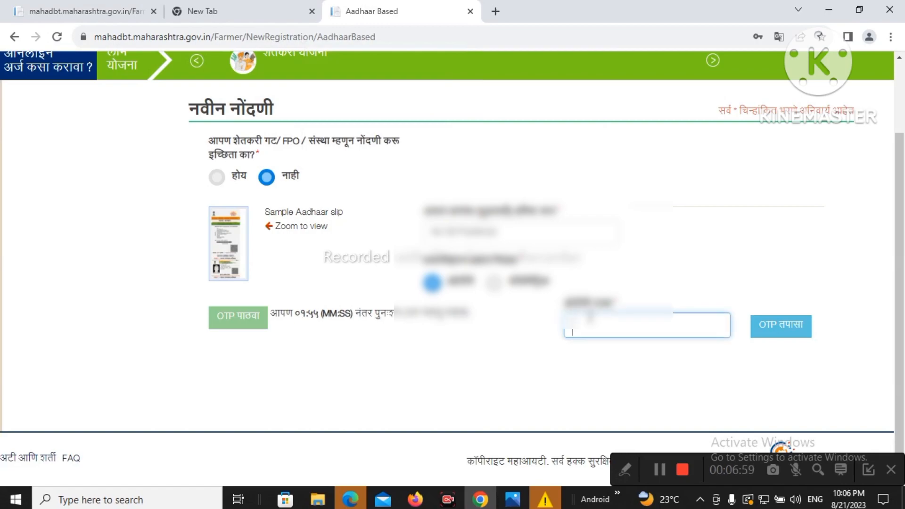
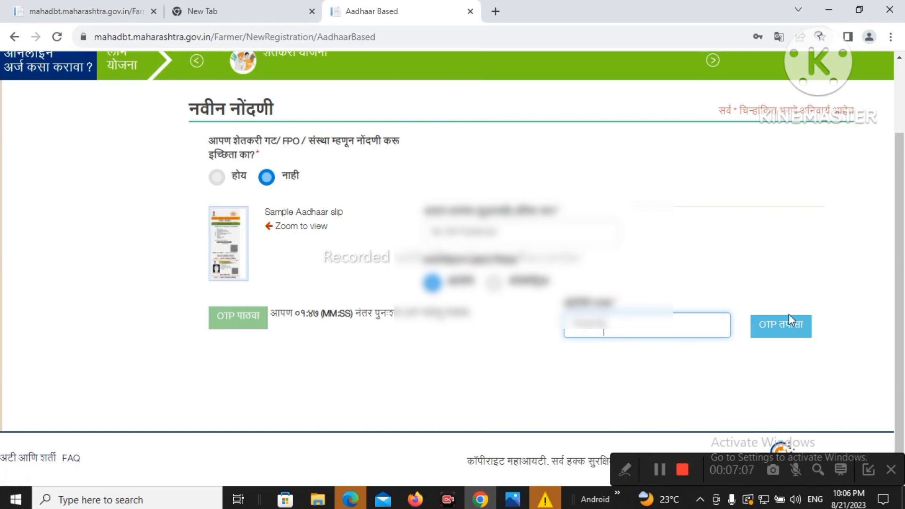
pyautogui.click(777, 325)
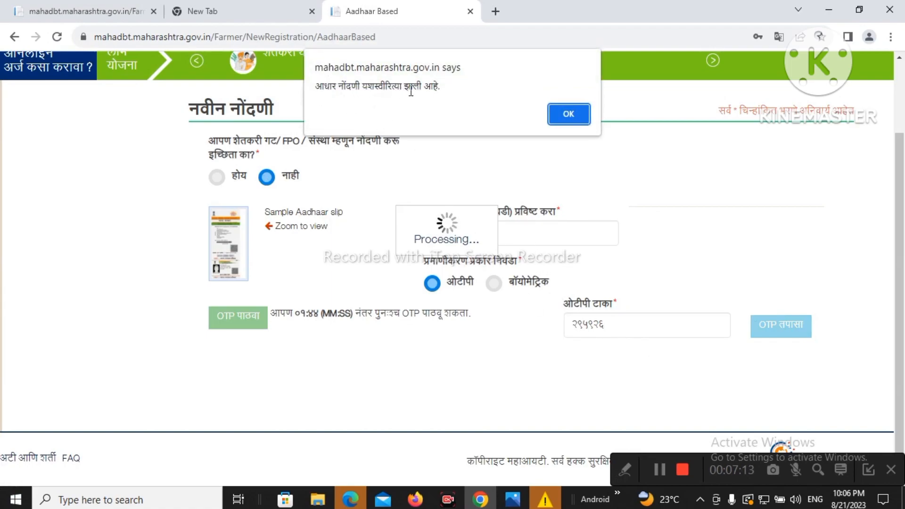
pyautogui.click(559, 113)
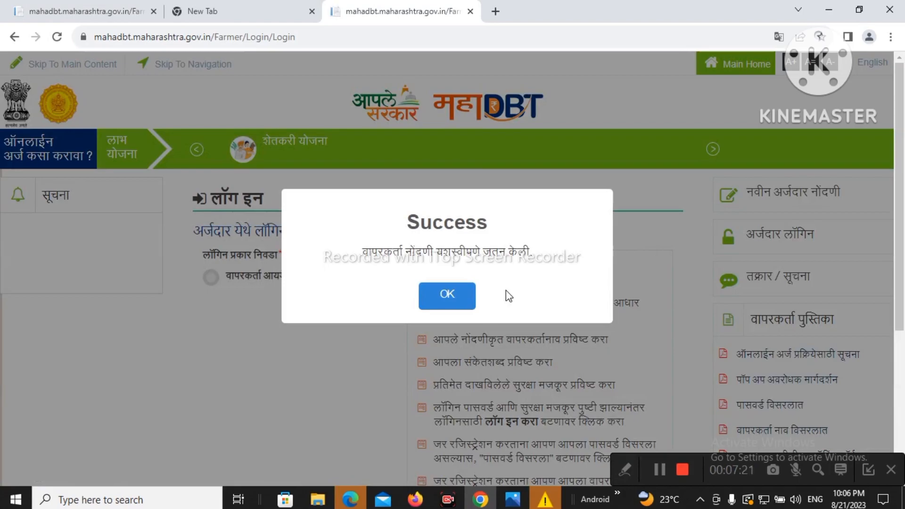
# Log in with the registered user ID, password and the shown captcha code.
pyautogui.click(465, 297)
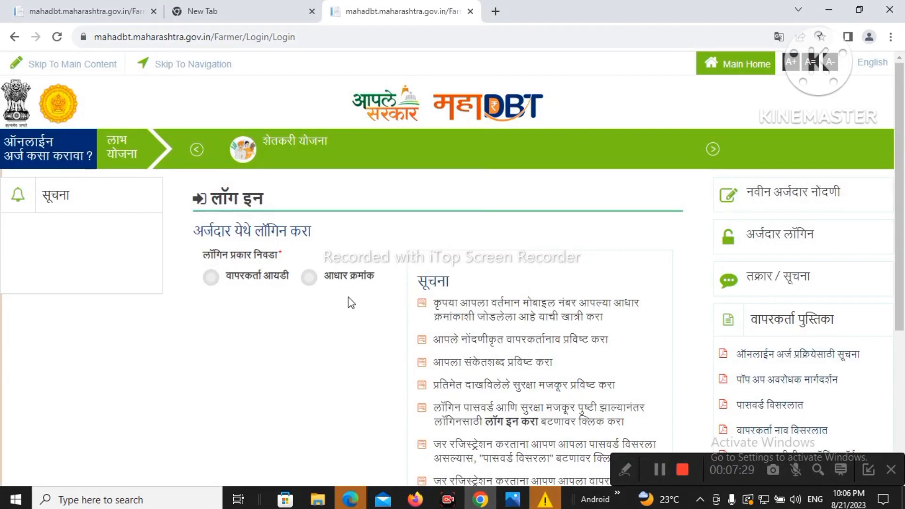
pyautogui.click(211, 278)
pyautogui.click(283, 300)
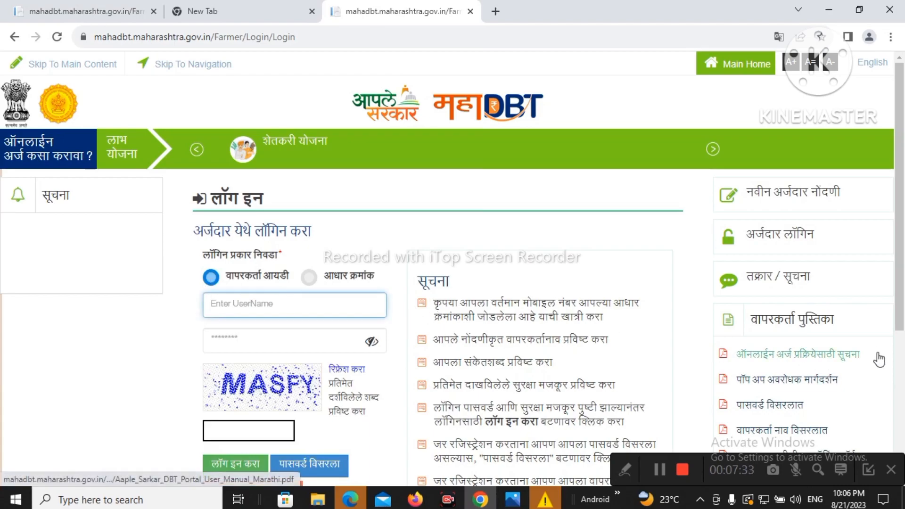
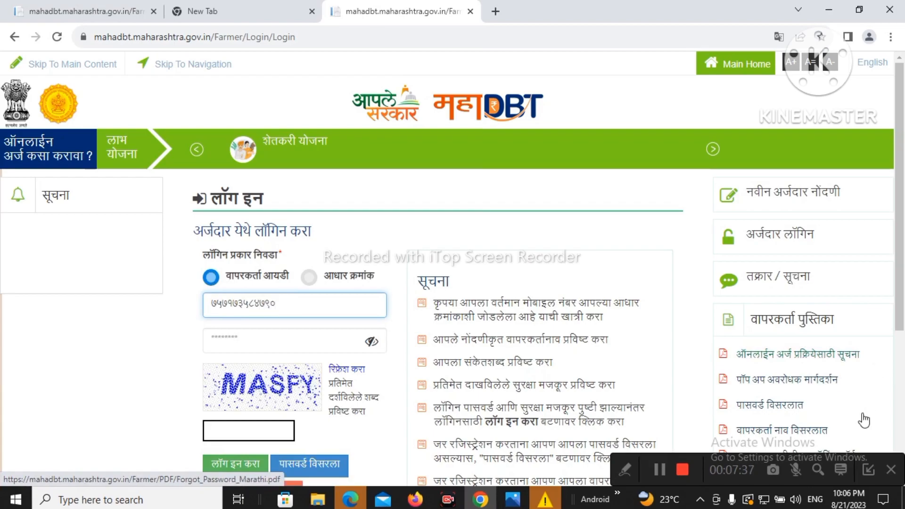
pyautogui.click(382, 332)
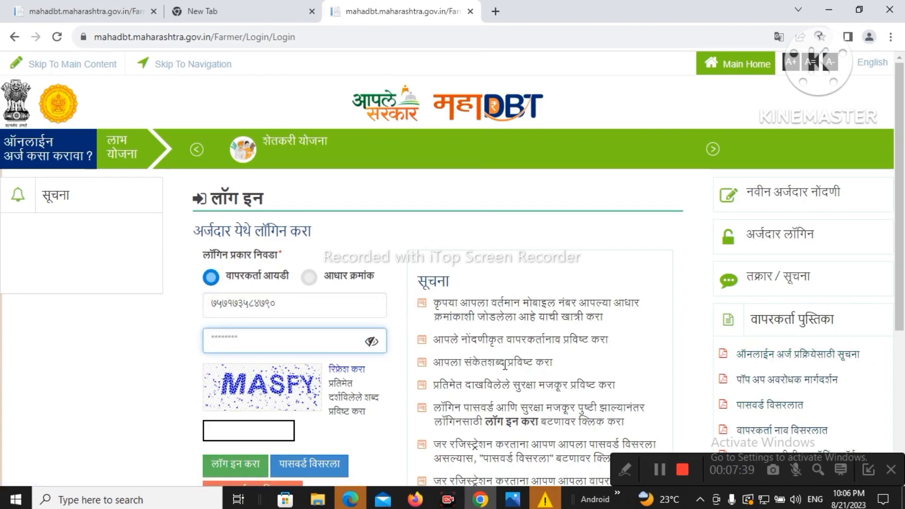
pyautogui.write('••')
pyautogui.click(266, 432)
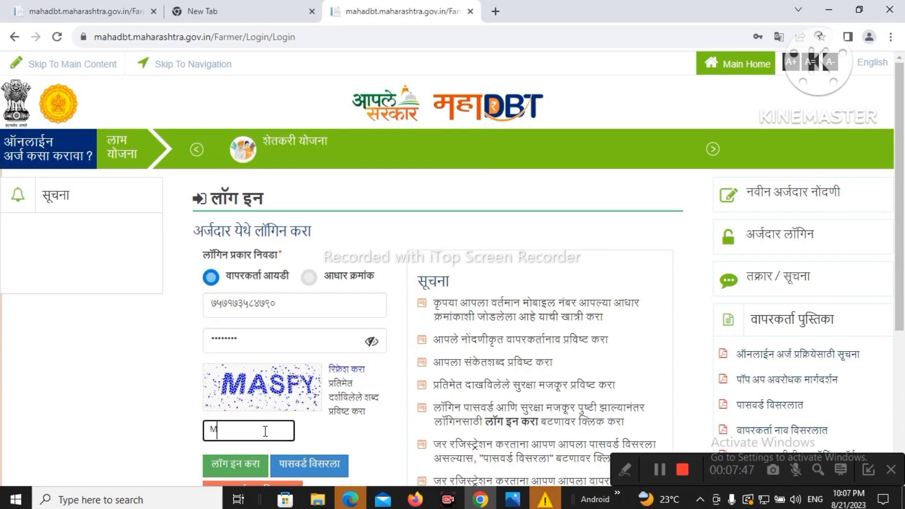
pyautogui.write('MASFY')
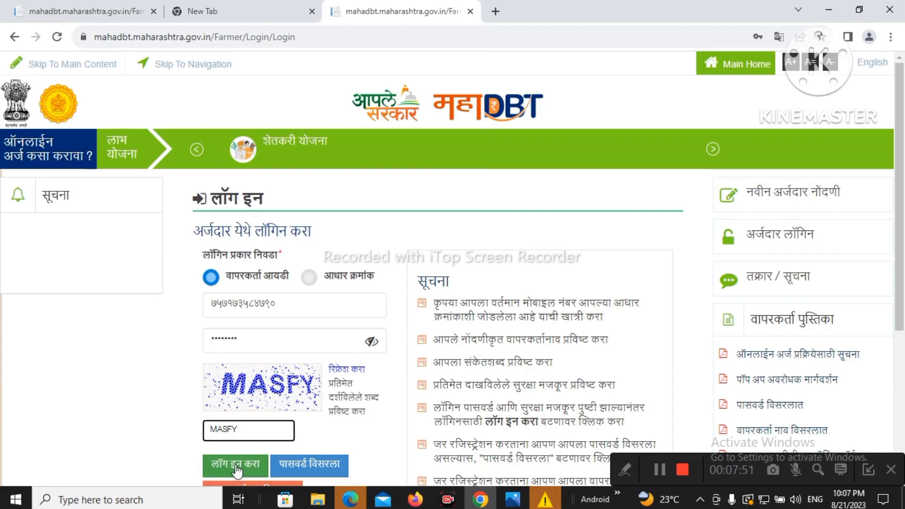
pyautogui.click(235, 465)
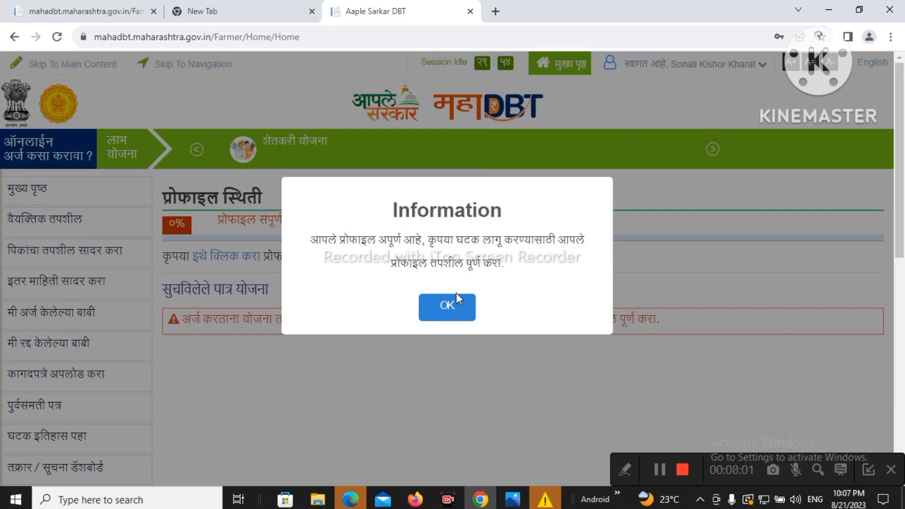
# Dismiss the incomplete-profile notice and open the personal details form via इथे क्लिक करा.
pyautogui.click(441, 309)
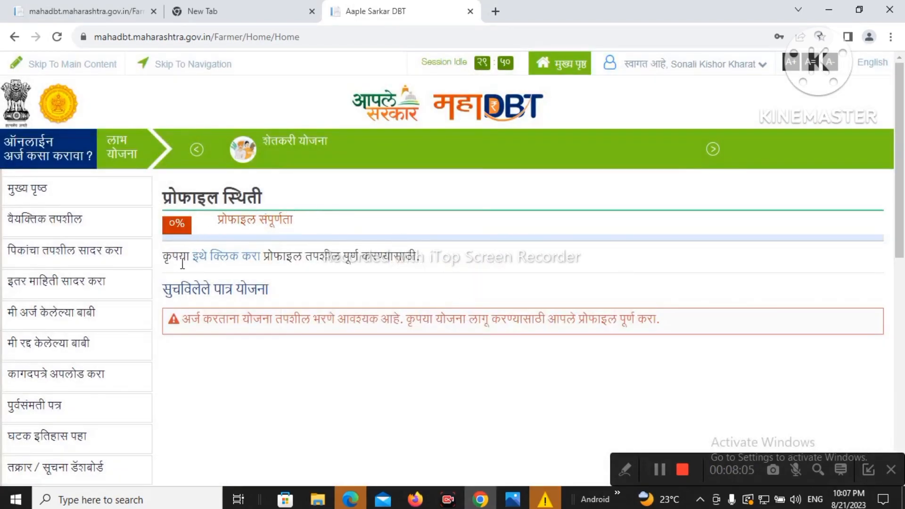
pyautogui.click(235, 265)
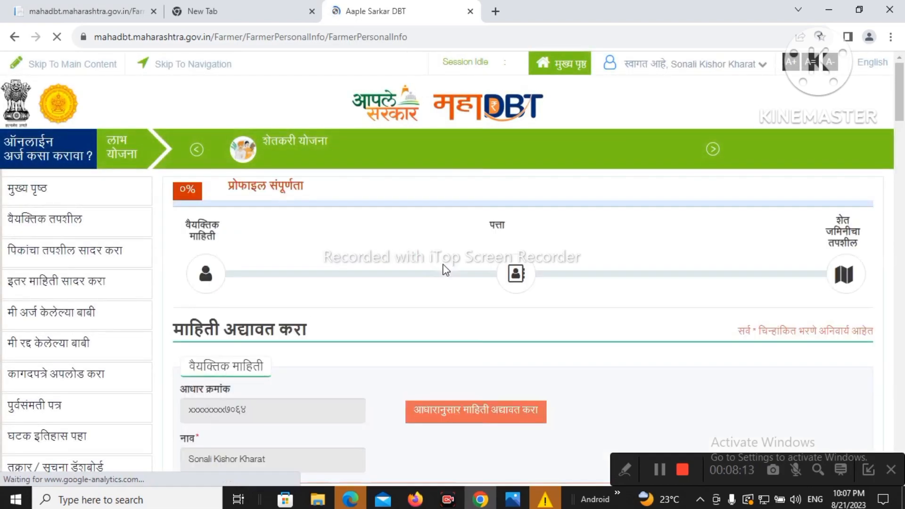
pyautogui.scroll(-9, 449, 306)
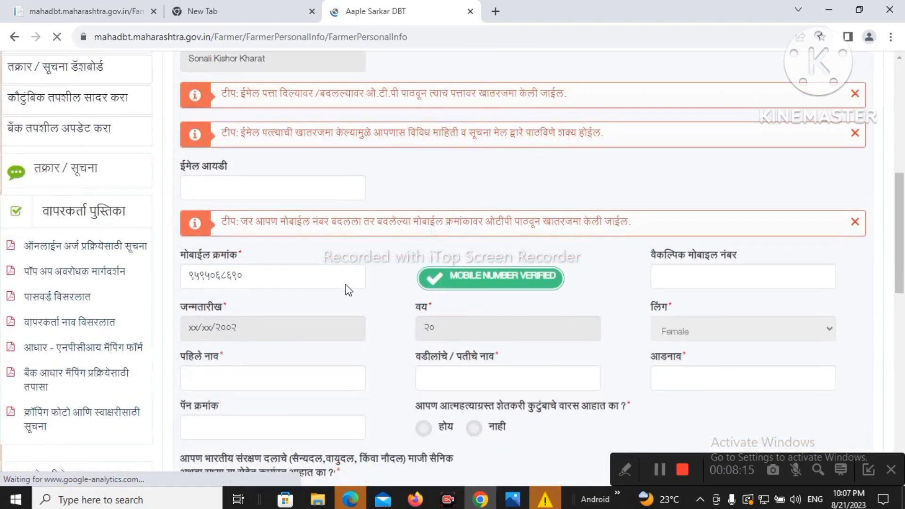
pyautogui.scroll(-3, 674, 292)
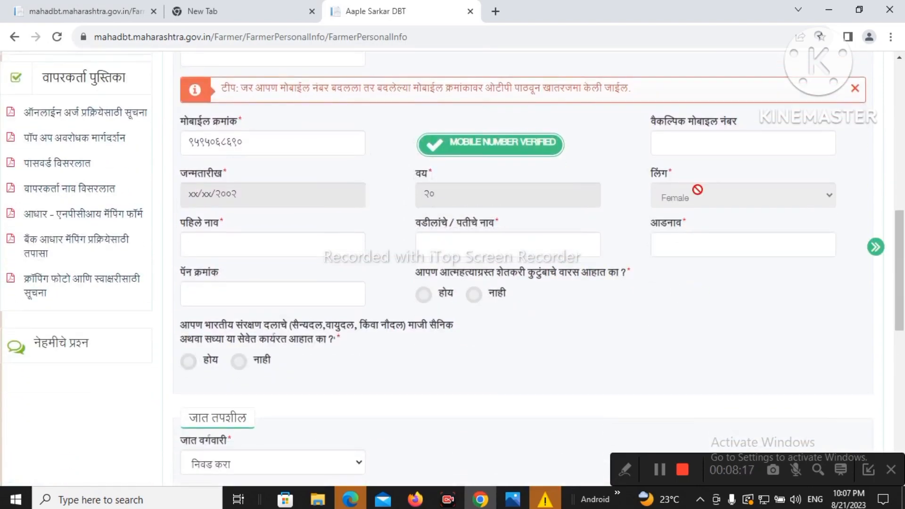
# Enter the applicant's first, father's and surname names, and answer नाही to the suicide-heir question.
pyautogui.click(277, 243)
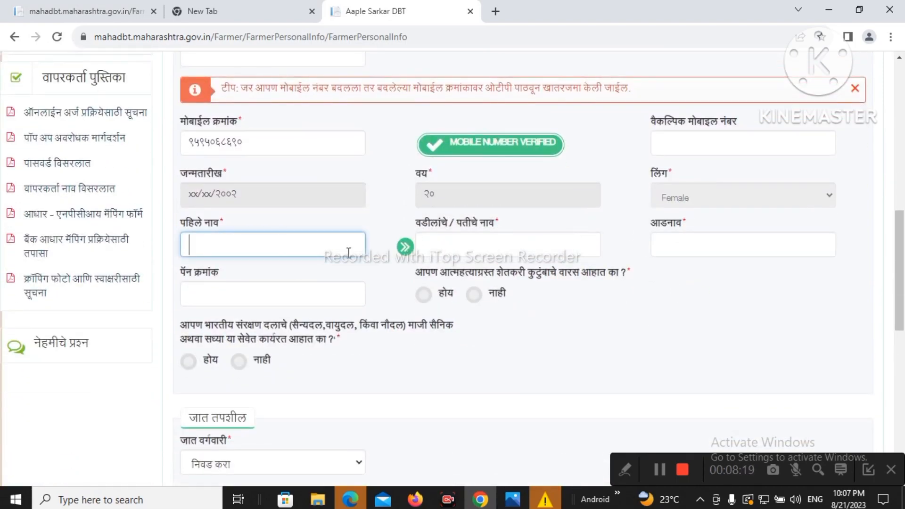
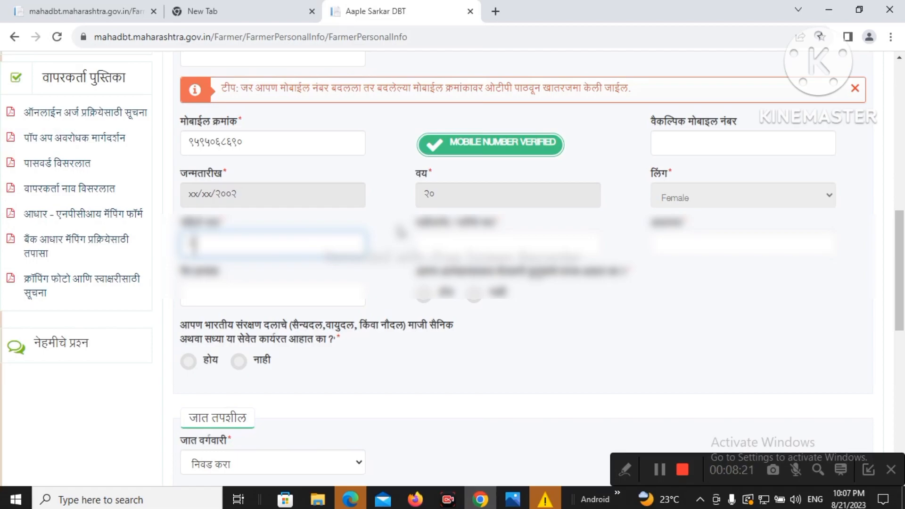
pyautogui.press('Tab')
pyautogui.press('Tab')
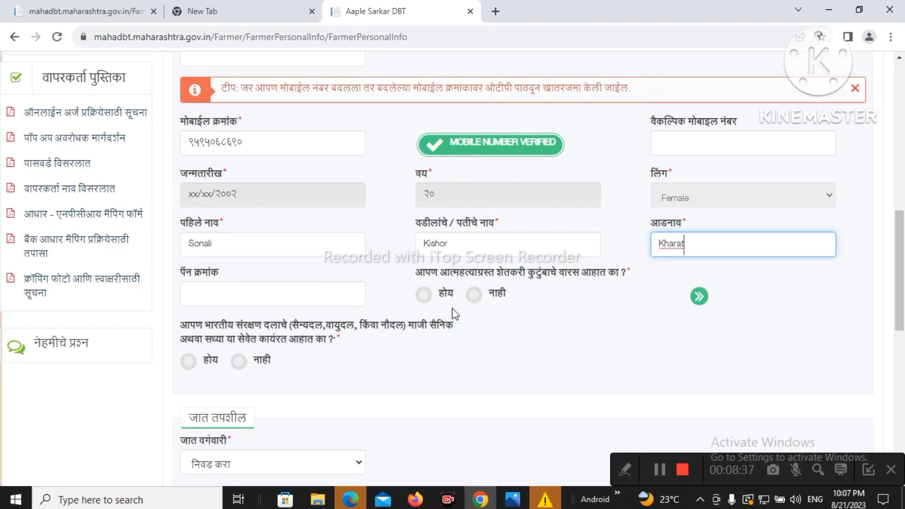
pyautogui.click(474, 295)
pyautogui.scroll(-3, 472, 321)
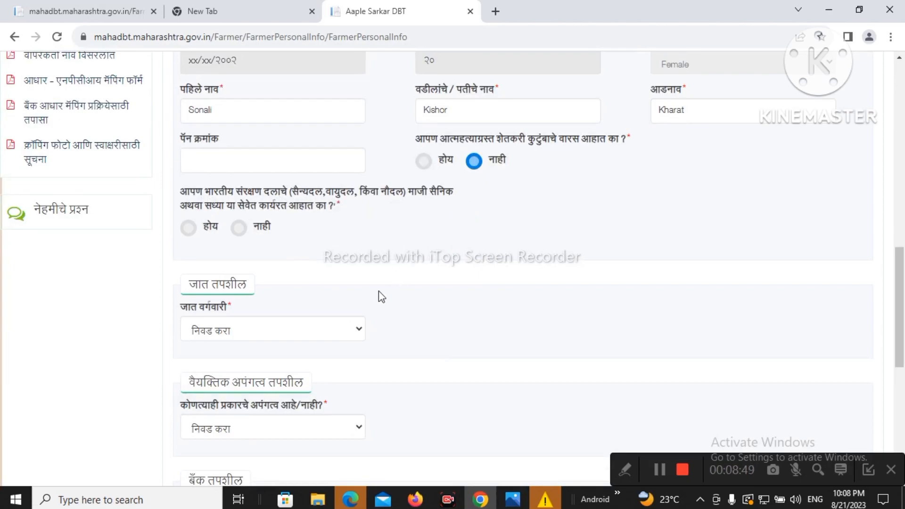
# Answer नाही to armed-forces service, pick इतर as caste category, and answer नाही for disability.
pyautogui.click(239, 228)
pyautogui.scroll(-3, 343, 292)
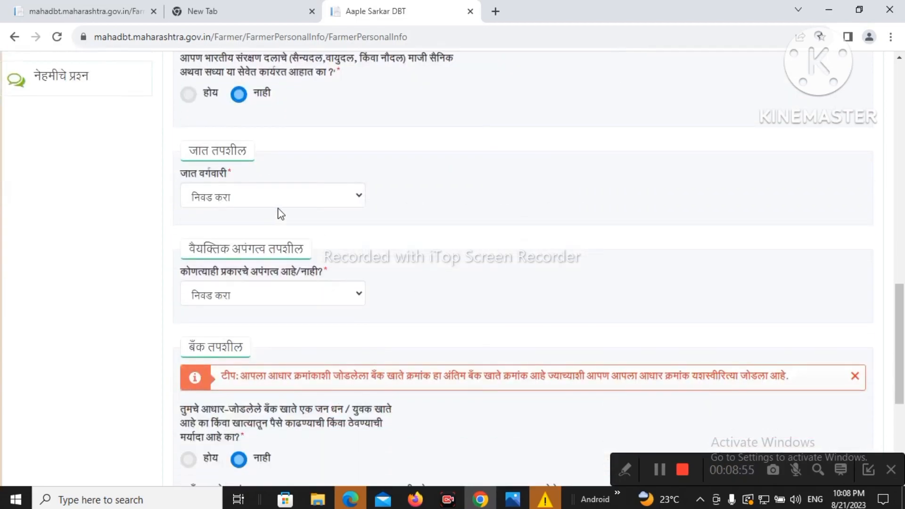
pyautogui.click(251, 197)
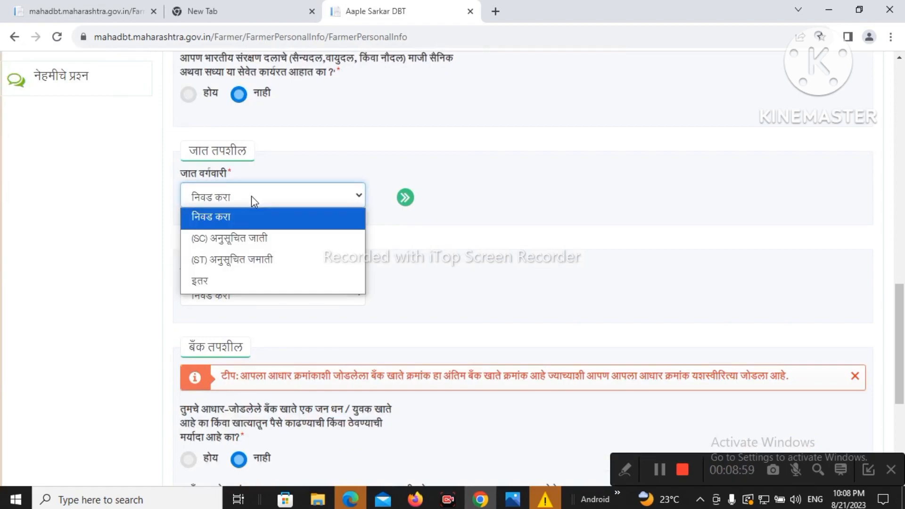
pyautogui.click(225, 280)
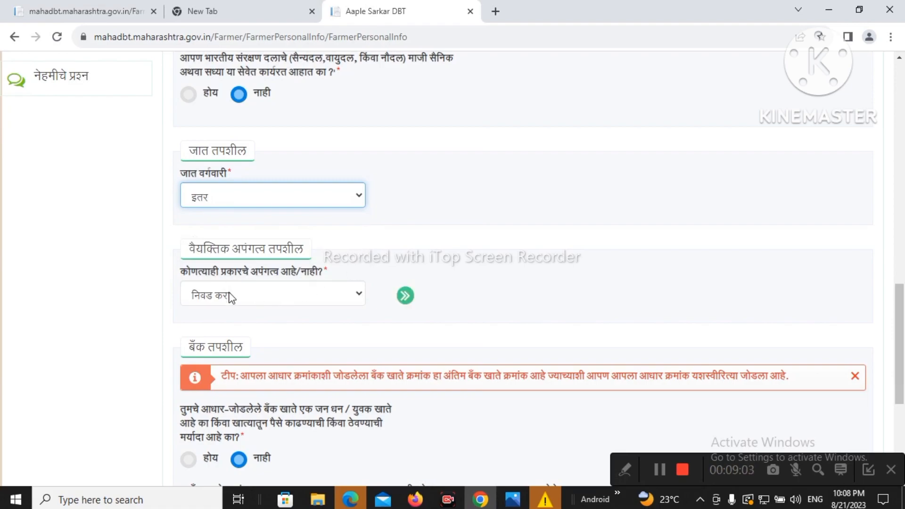
pyautogui.click(259, 300)
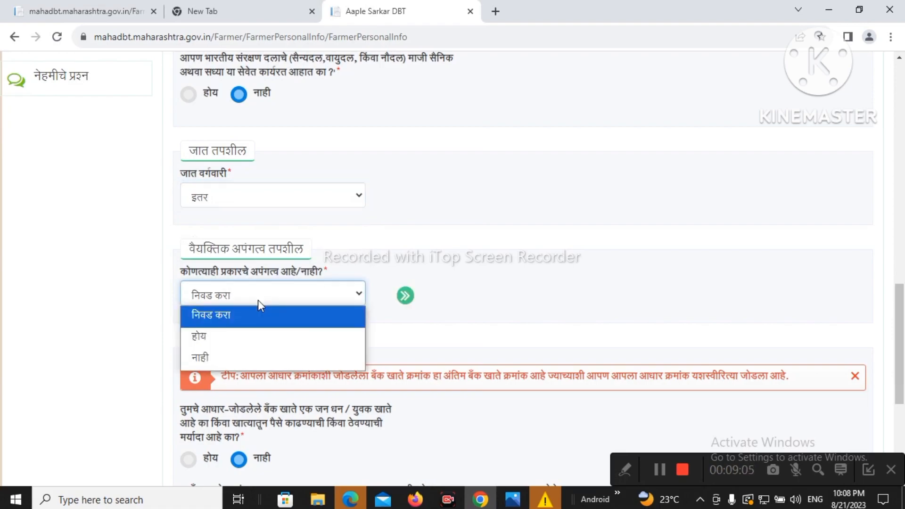
pyautogui.click(248, 349)
pyautogui.scroll(-4, 272, 296)
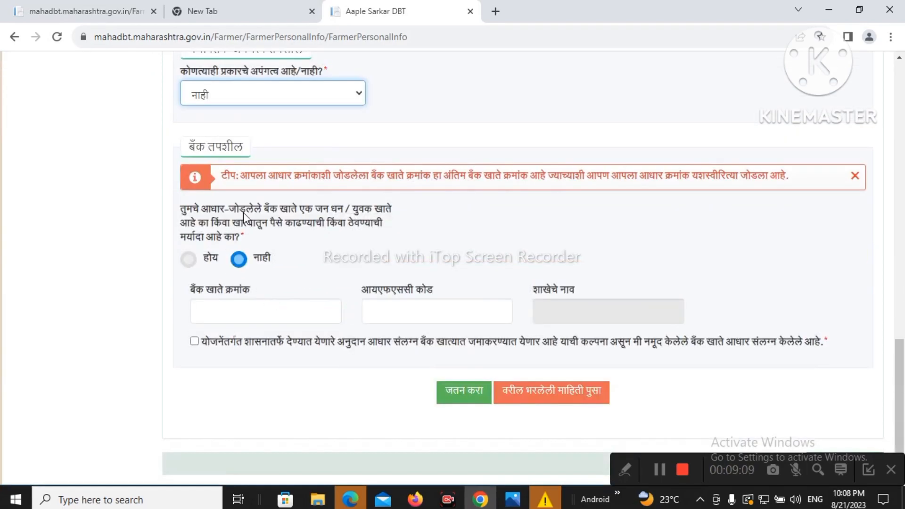
# Enter the bank account number and IFSC code, accept the Aadhaar-linked account declaration, and save.
pyautogui.click(217, 310)
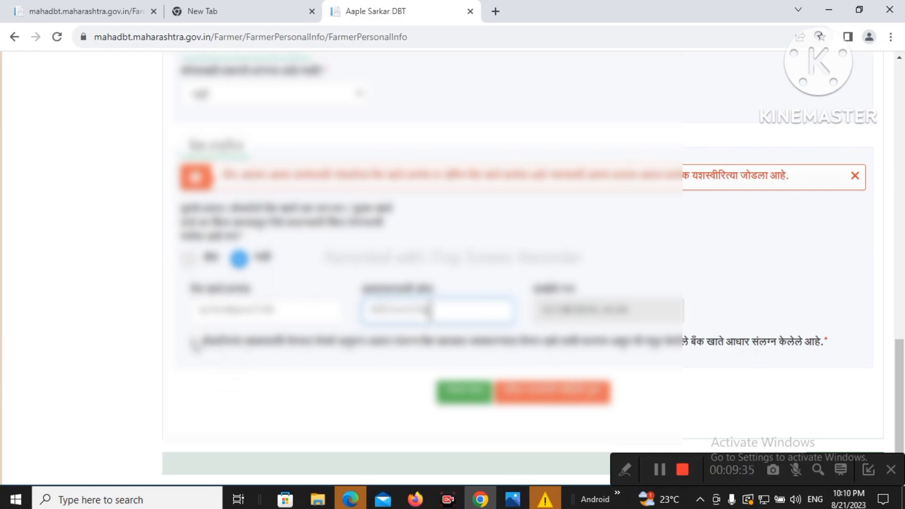
pyautogui.click(194, 341)
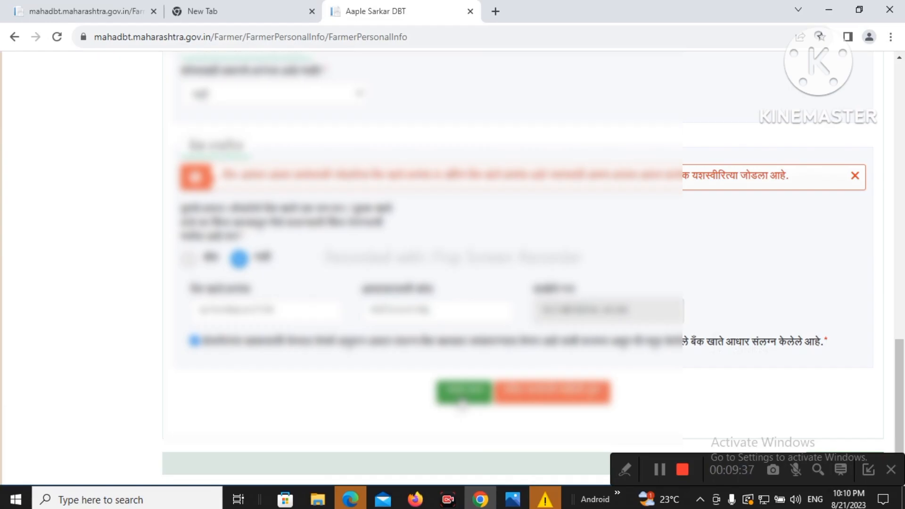
pyautogui.click(463, 399)
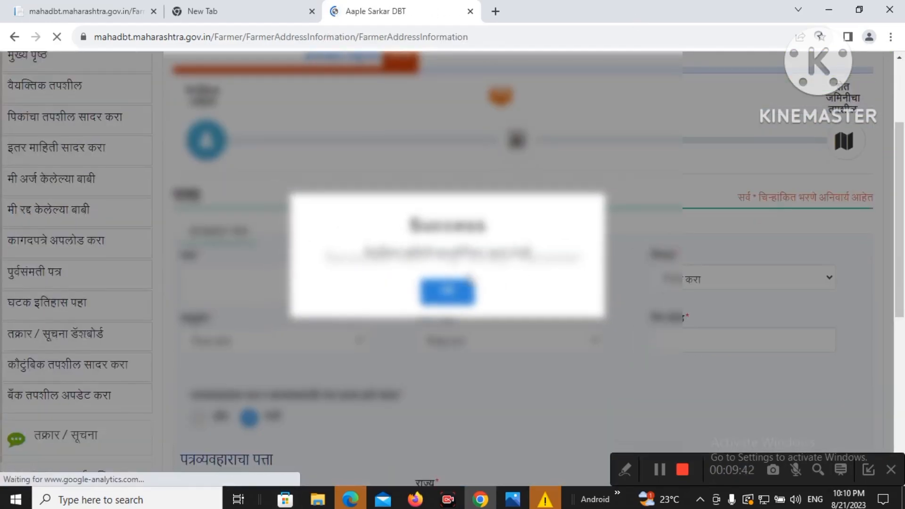
# Dismiss the success message and fill the permanent address with district जालना and taluka मंठा.
pyautogui.click(467, 283)
pyautogui.click(351, 273)
pyautogui.write('a')
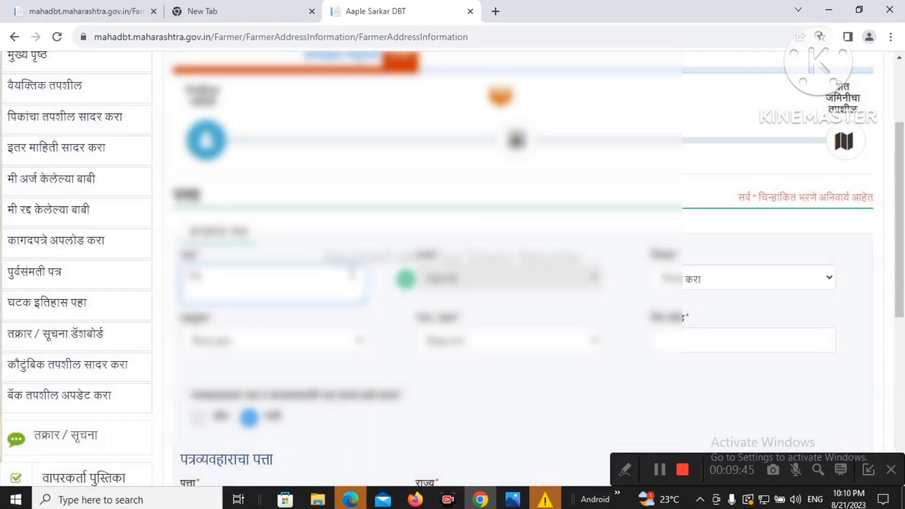
pyautogui.press('Tab')
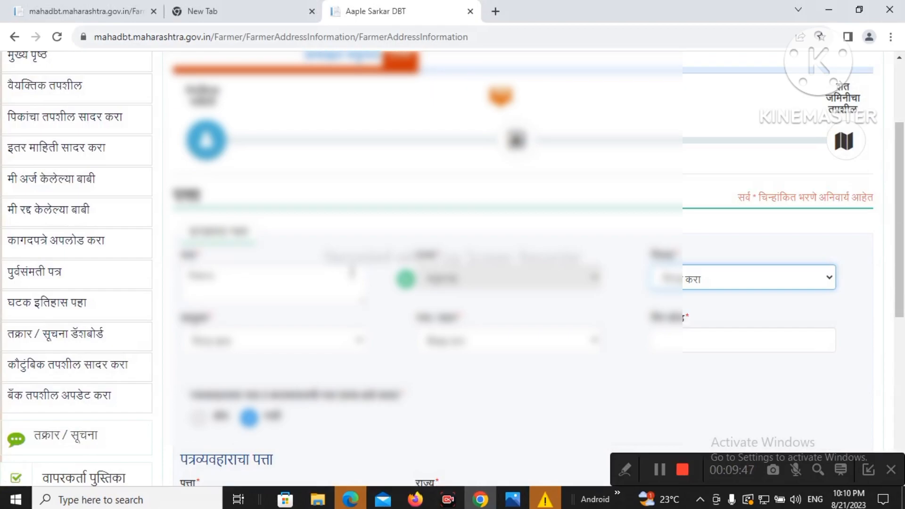
pyautogui.click(684, 277)
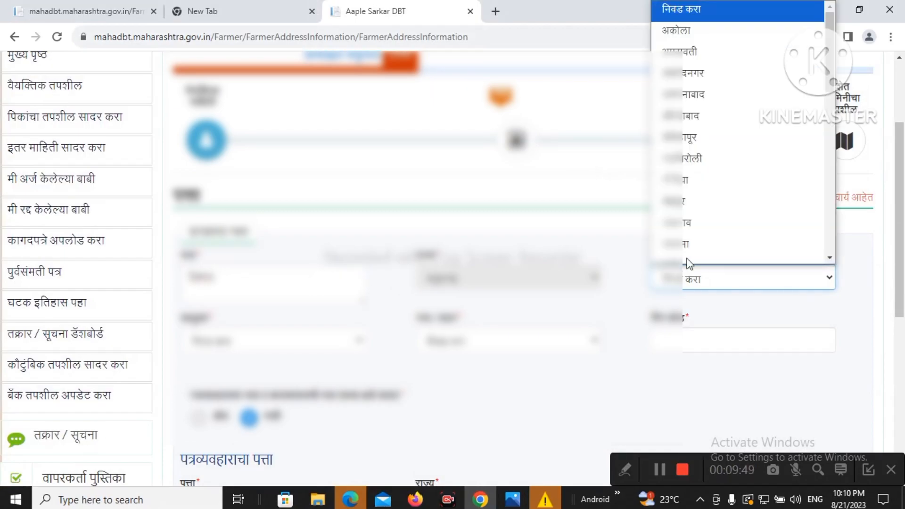
pyautogui.scroll(-1, 694, 142)
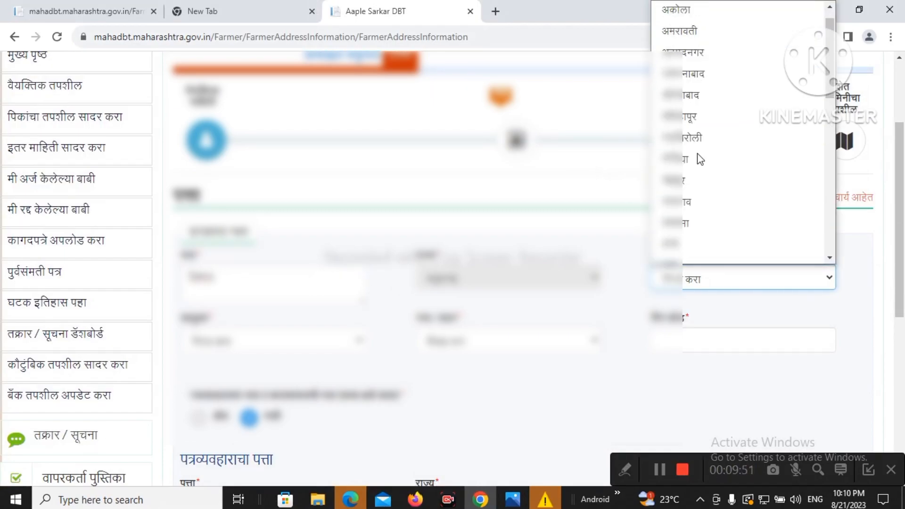
pyautogui.click(709, 230)
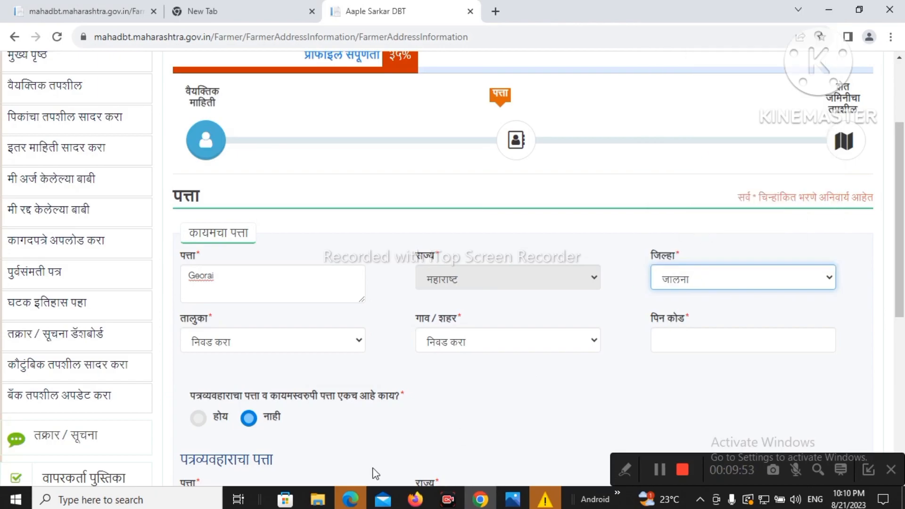
pyautogui.click(282, 349)
pyautogui.click(243, 312)
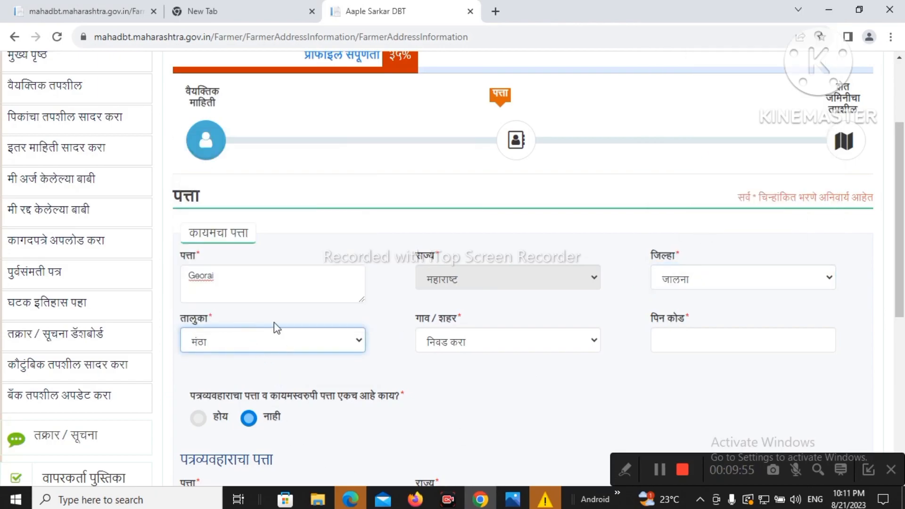
# Choose village गेवराई, enter the pin code, make correspondence address the same, and save.
pyautogui.click(502, 344)
pyautogui.scroll(-5, 468, 171)
pyautogui.scroll(-8, 468, 171)
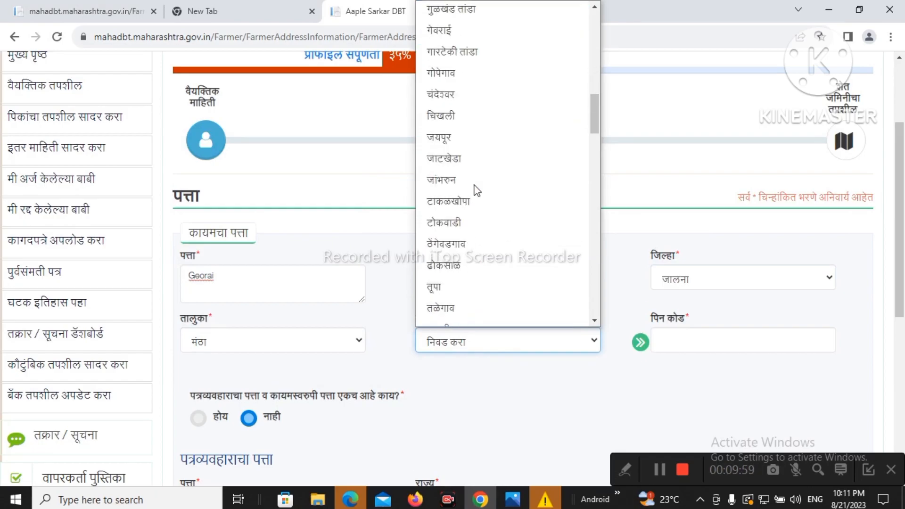
pyautogui.click(464, 30)
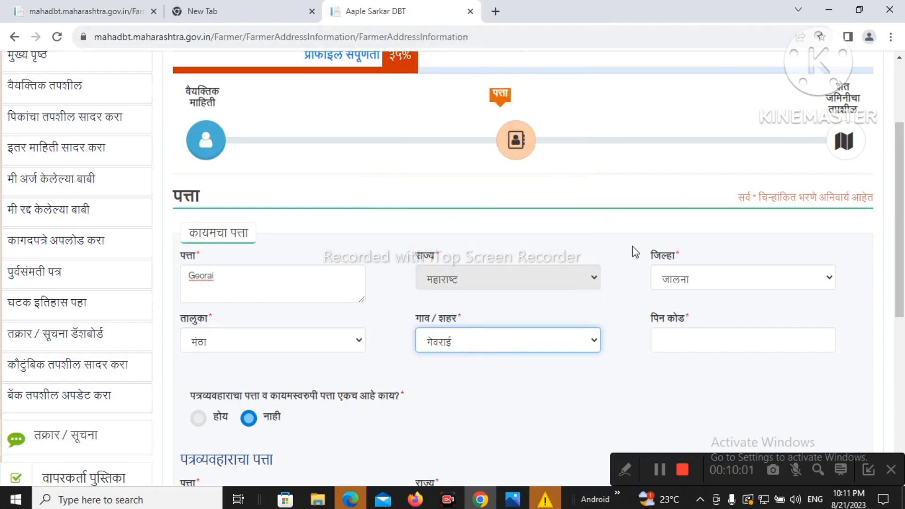
pyautogui.click(690, 342)
pyautogui.write('४३१५०४')
pyautogui.scroll(-4, 690, 342)
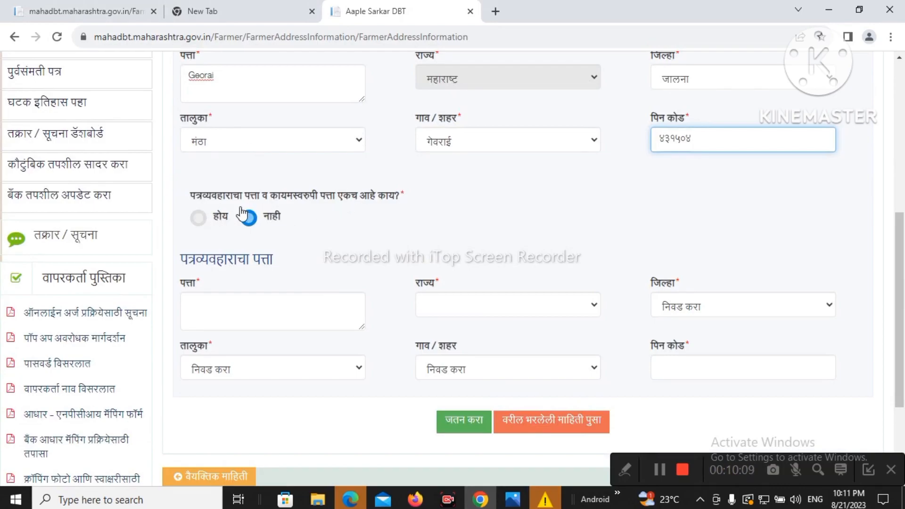
pyautogui.click(200, 219)
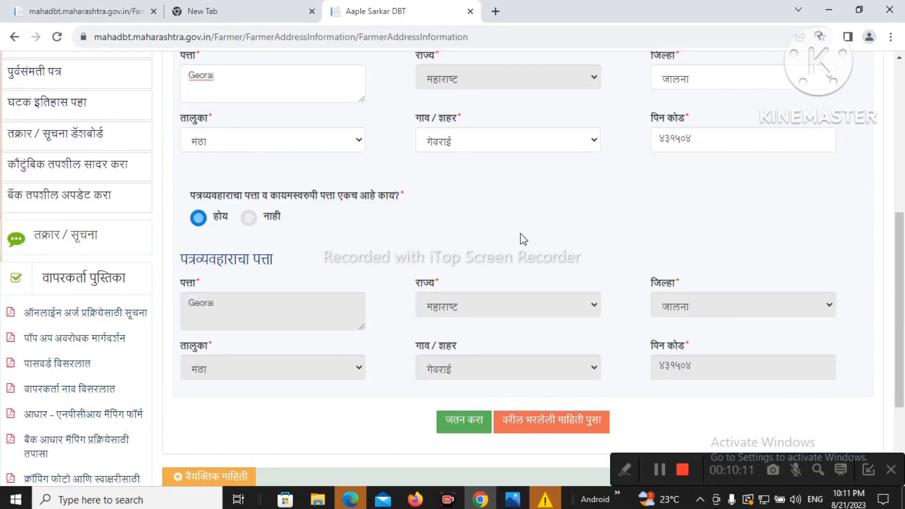
pyautogui.scroll(-3, 454, 234)
pyautogui.click(454, 287)
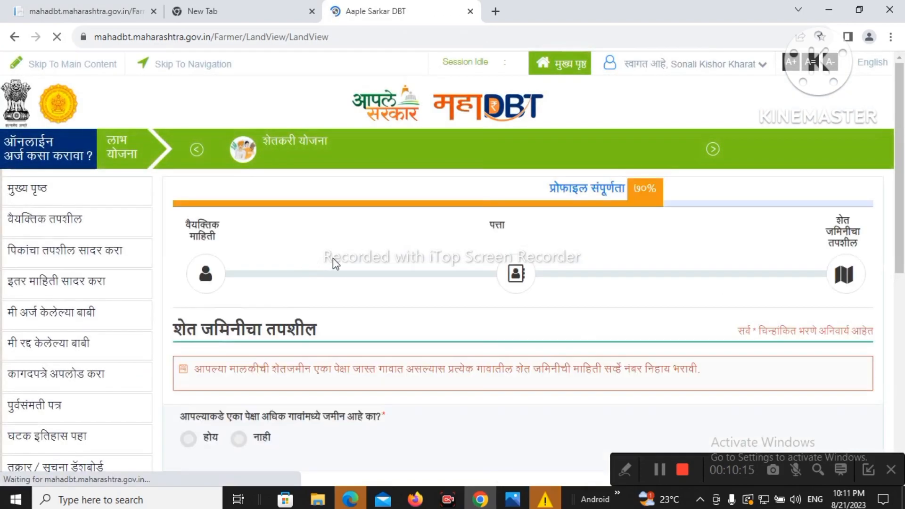
# Confirm the Success dialog, then locate the farm land in जालना district, मंठा taluka, गेवराई village.
pyautogui.scroll(-3, 415, 302)
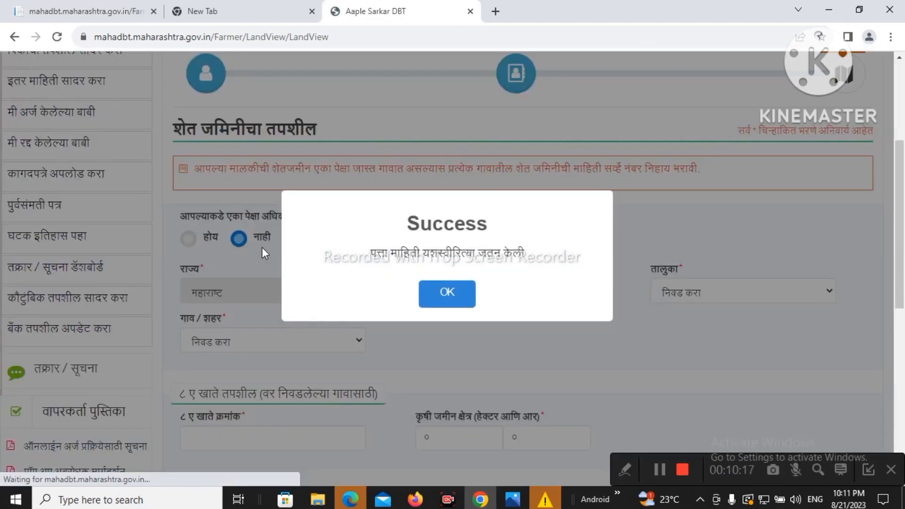
pyautogui.click(447, 294)
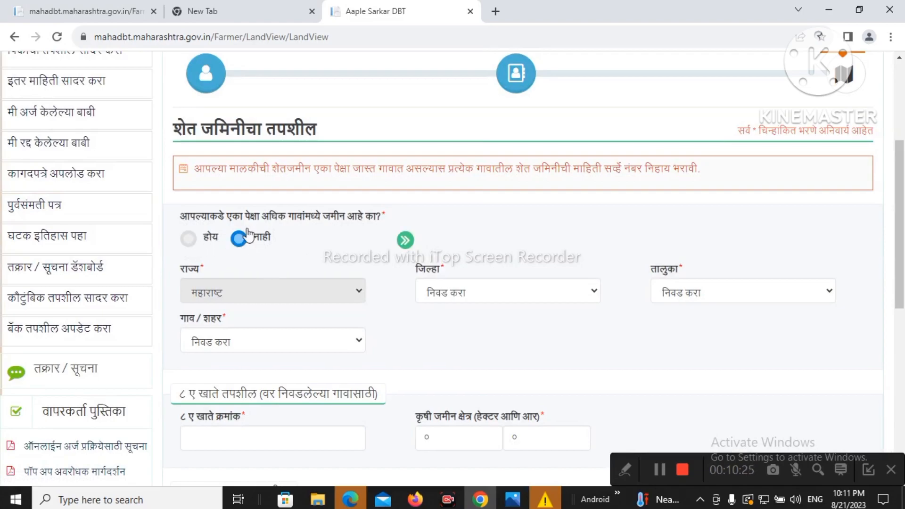
pyautogui.click(457, 300)
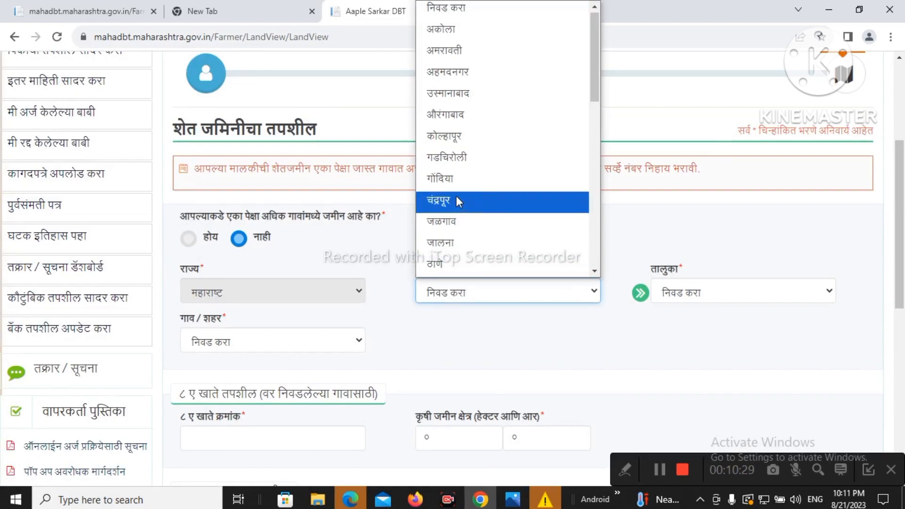
pyautogui.click(479, 244)
pyautogui.click(674, 299)
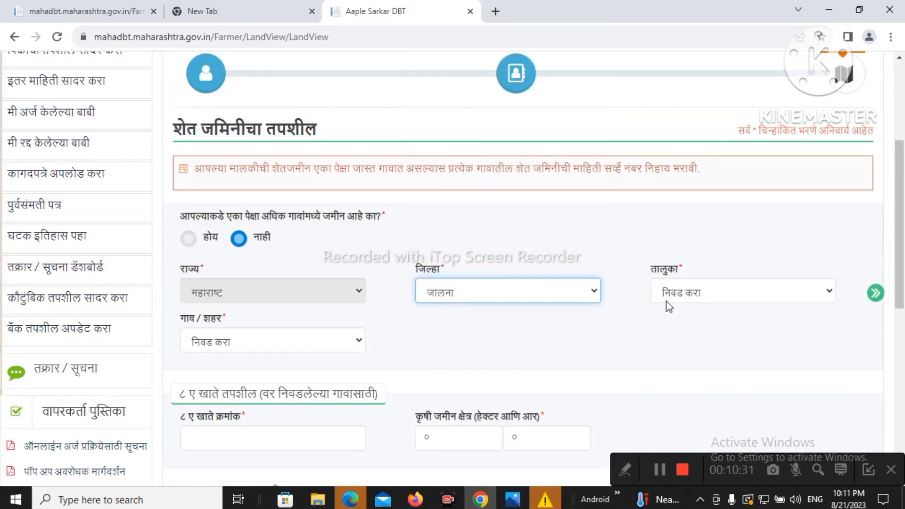
pyautogui.click(680, 267)
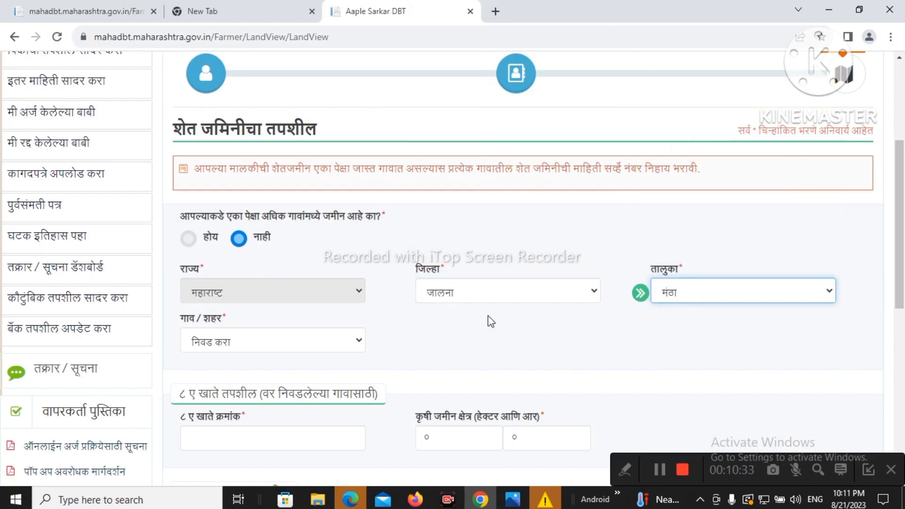
pyautogui.click(312, 347)
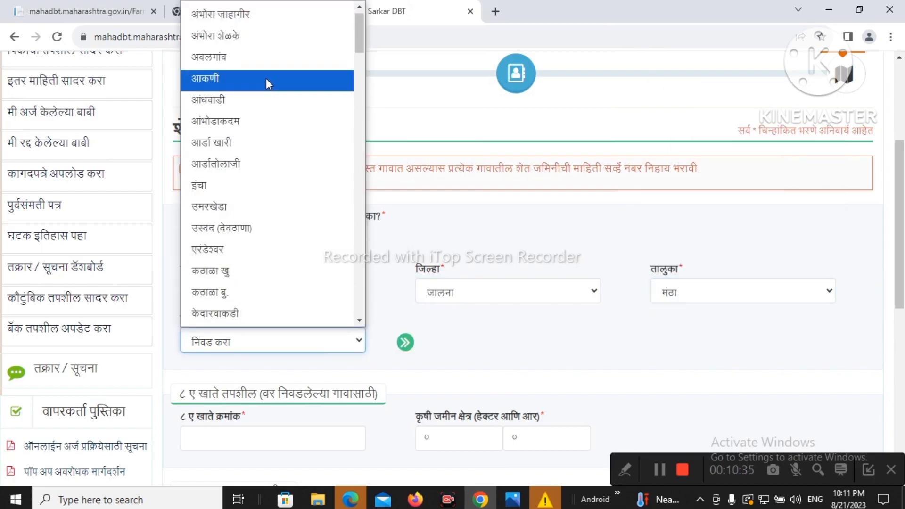
pyautogui.scroll(-5, 281, 184)
pyautogui.scroll(-5, 250, 220)
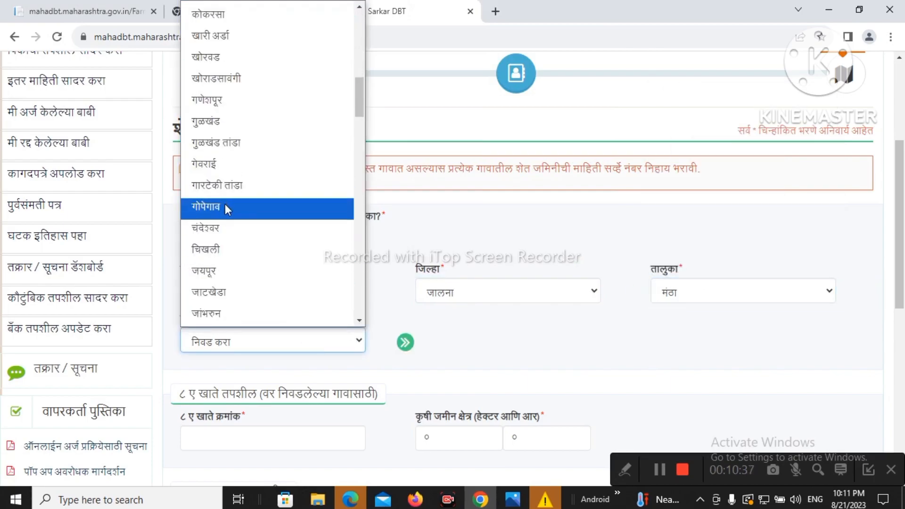
pyautogui.click(222, 165)
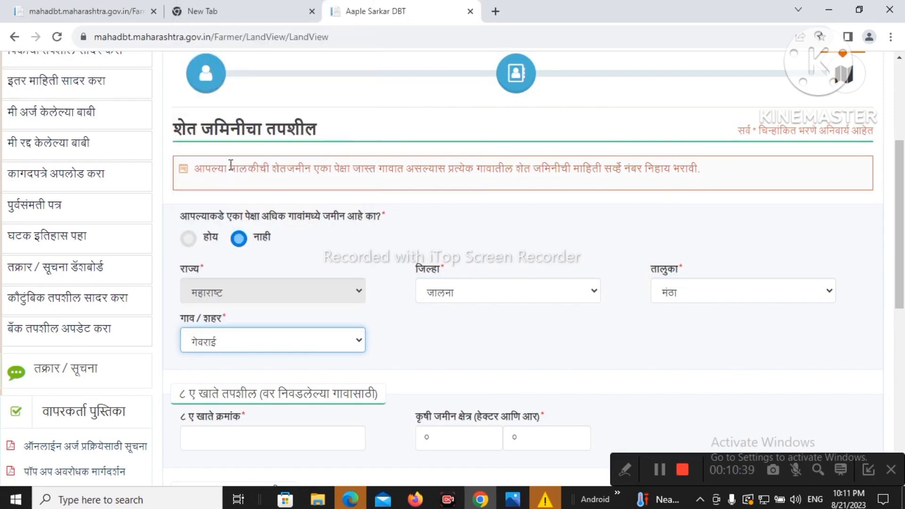
pyautogui.scroll(-1, 438, 350)
pyautogui.click(334, 358)
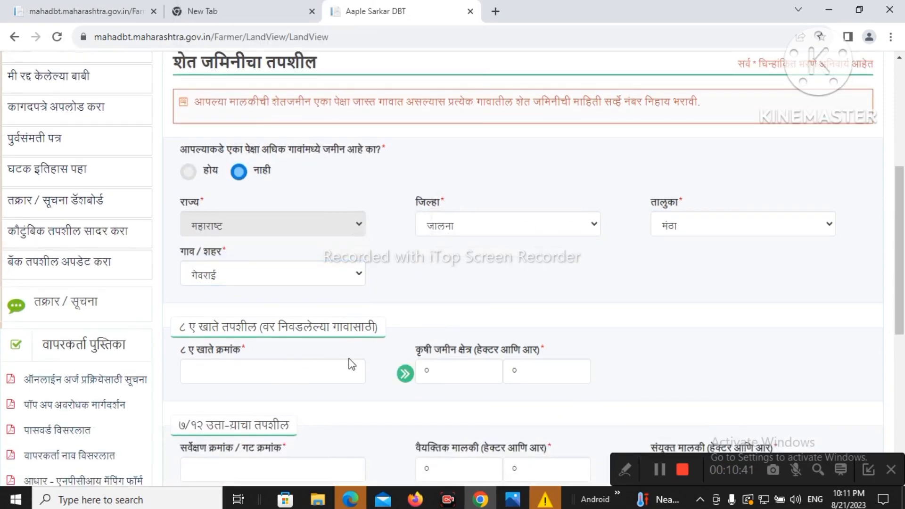
# Enter the 8A account number and set the farmed land area to 1 hectare.
pyautogui.click(656, 471)
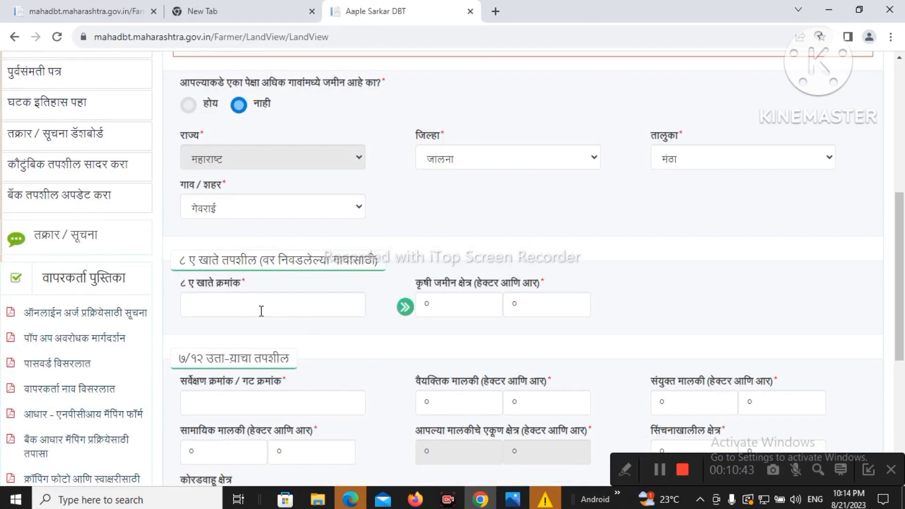
pyautogui.click(247, 304)
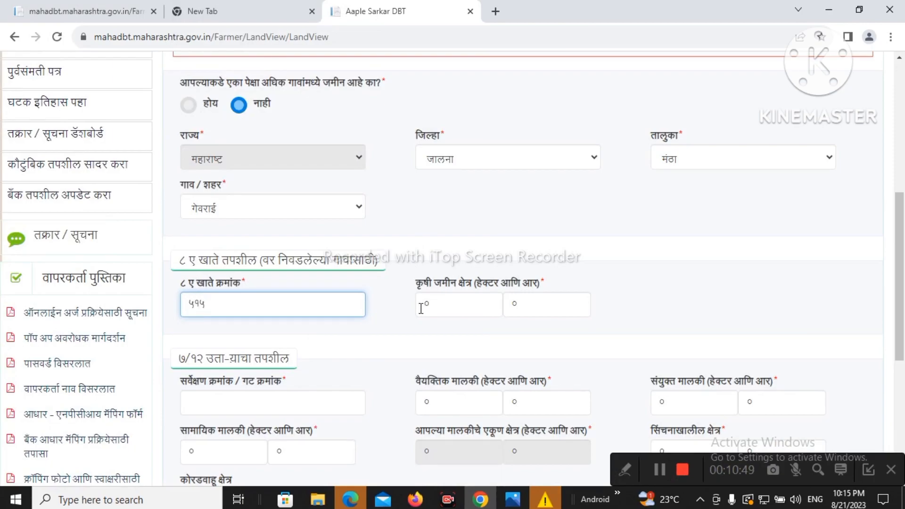
pyautogui.click(476, 301)
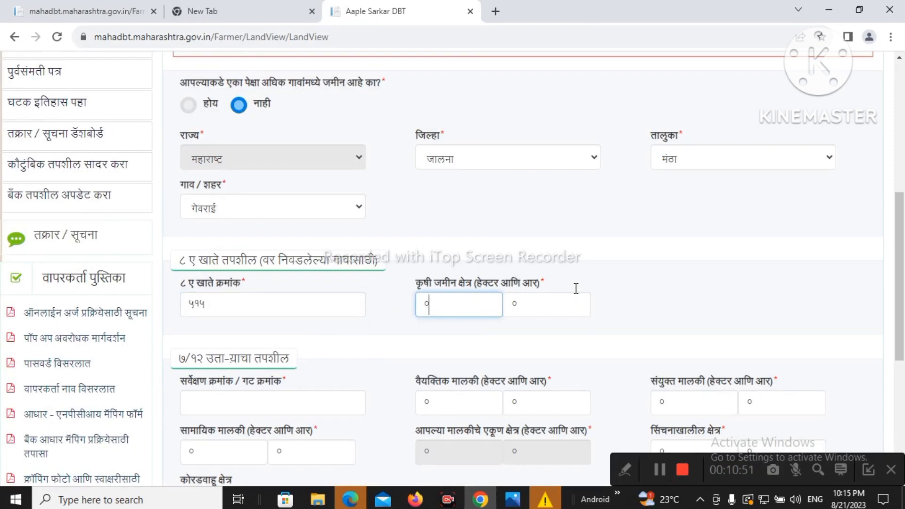
pyautogui.press('BackSpace')
pyautogui.write('1')
pyautogui.scroll(-4, 457, 333)
pyautogui.press('Tab')
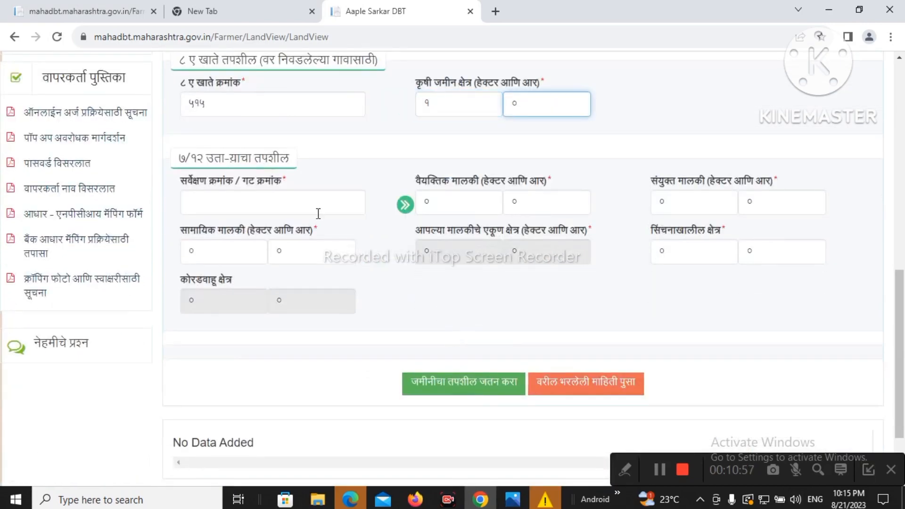
# Enter the survey number, set individual ownership and irrigated area to 1 hectare, and save.
pyautogui.click(268, 208)
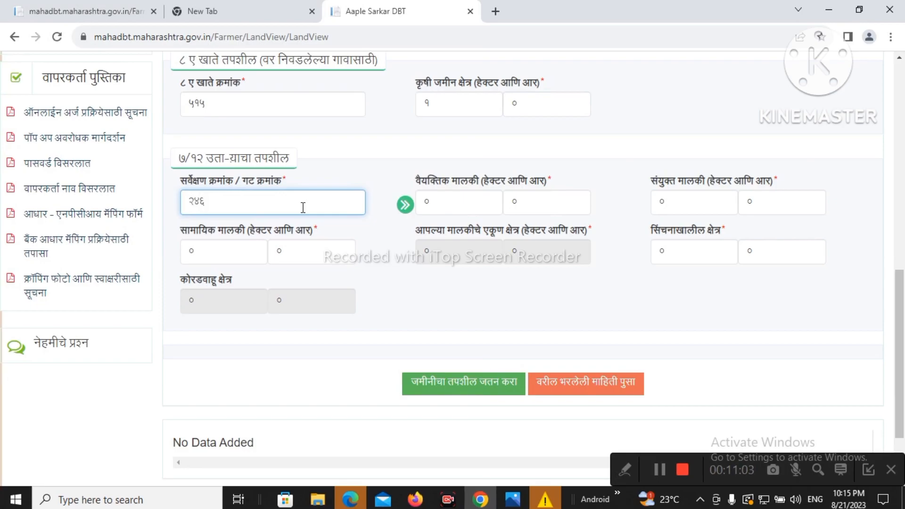
pyautogui.click(455, 204)
pyautogui.click(519, 202)
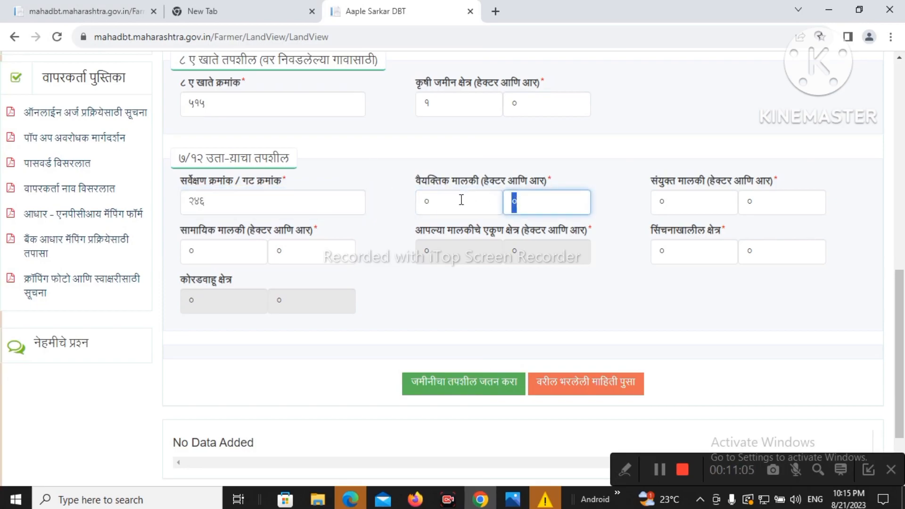
pyautogui.click(443, 203)
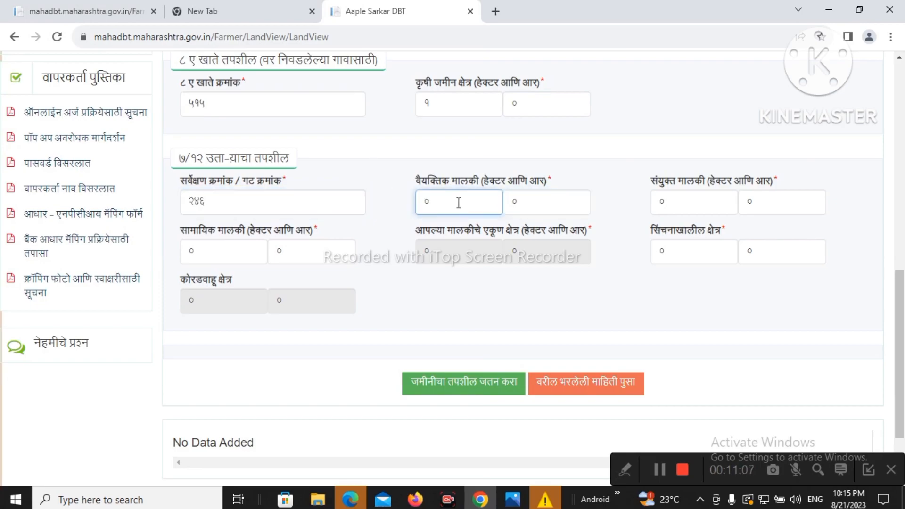
pyautogui.press('BackSpace')
pyautogui.write('१')
pyautogui.press('Tab')
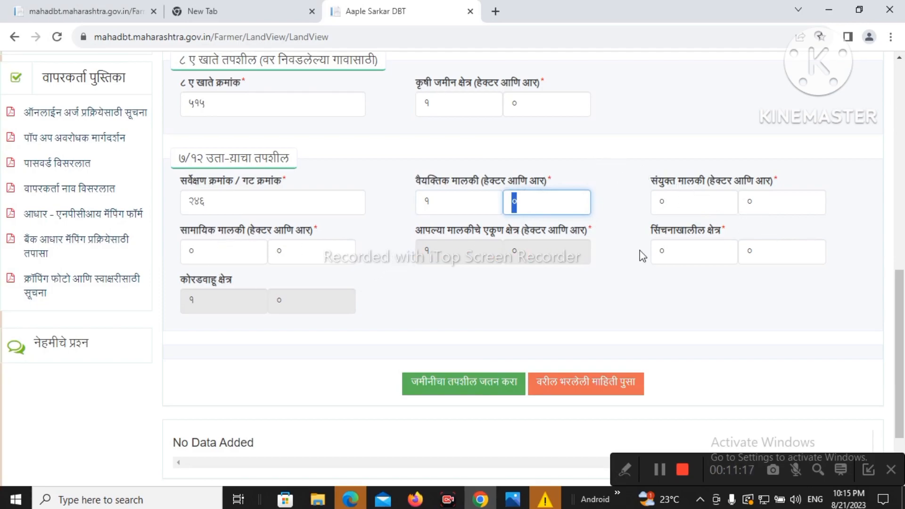
pyautogui.click(681, 254)
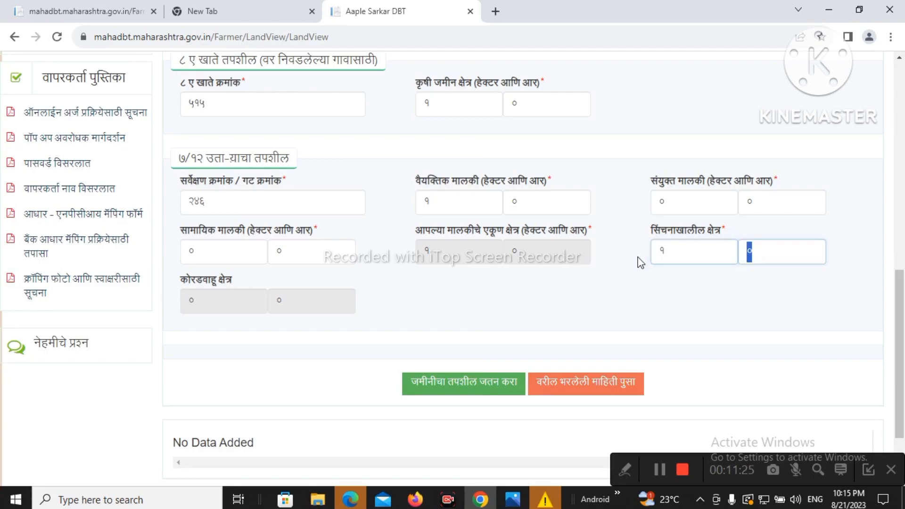
pyautogui.click(225, 307)
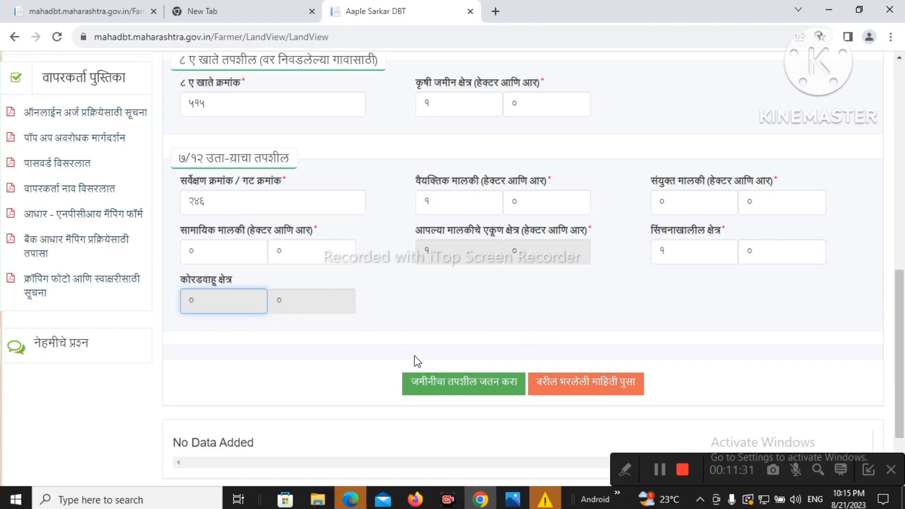
pyautogui.click(442, 387)
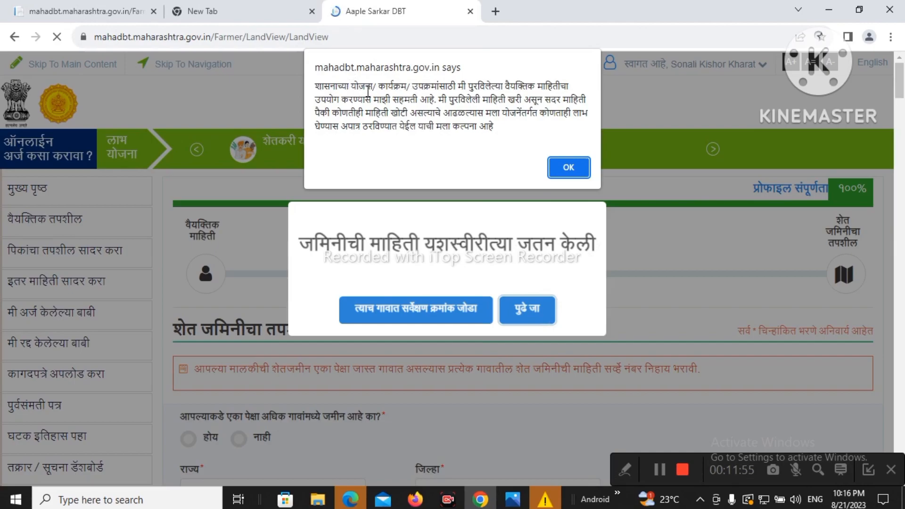
# Accept the data-use consent alert and choose पुढे जा in the land-saved dialog.
pyautogui.click(584, 168)
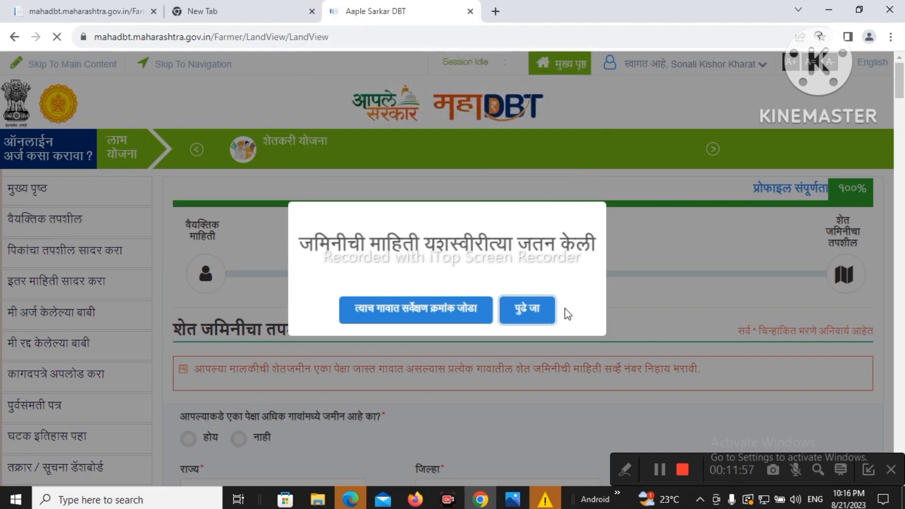
pyautogui.click(538, 313)
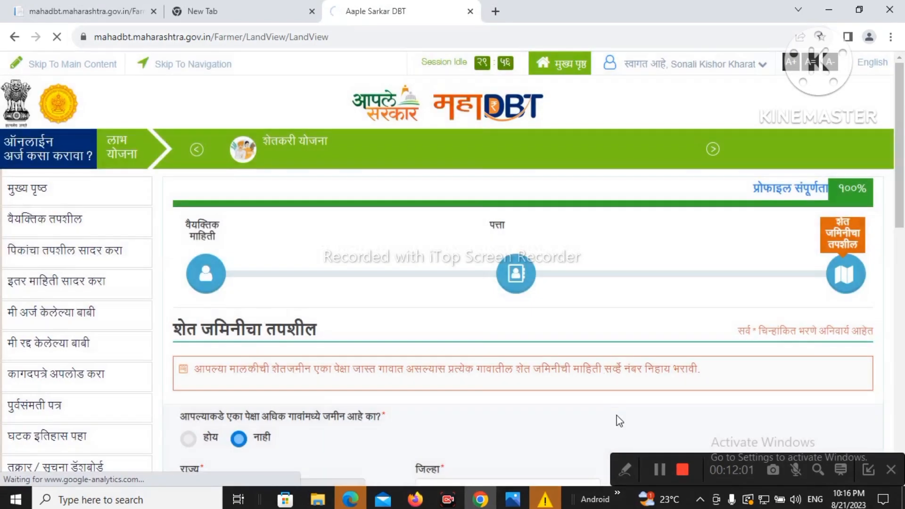
pyautogui.click(663, 470)
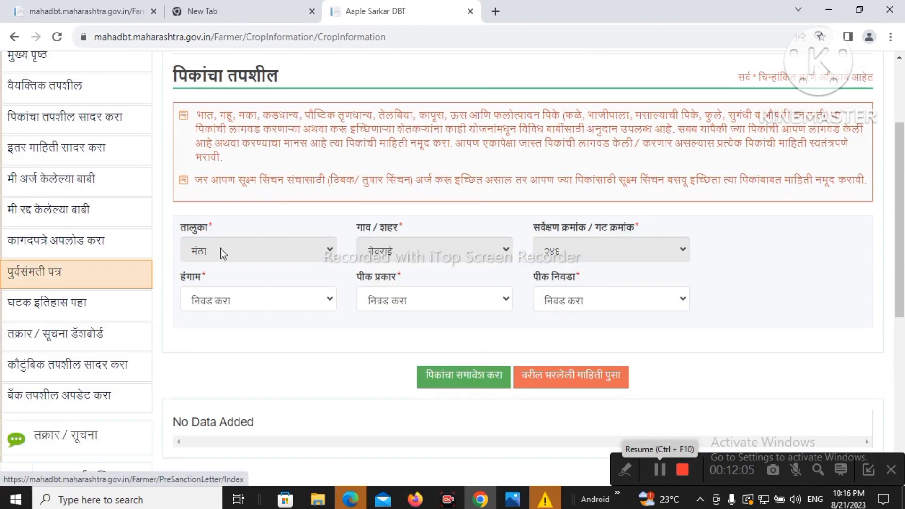
# Add a खरीप-season कापूस crop under नगदी पिके व मसाला पिके, then continue without another crop.
pyautogui.click(290, 307)
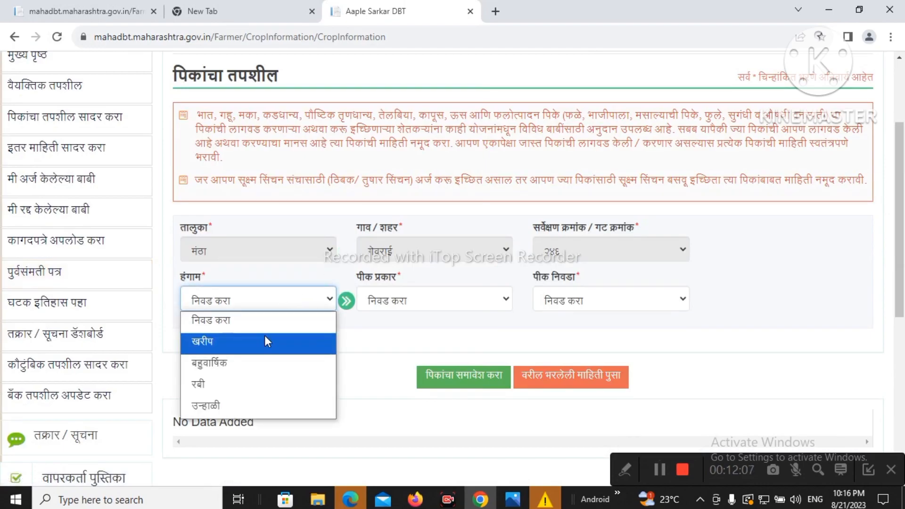
pyautogui.click(265, 335)
pyautogui.click(423, 303)
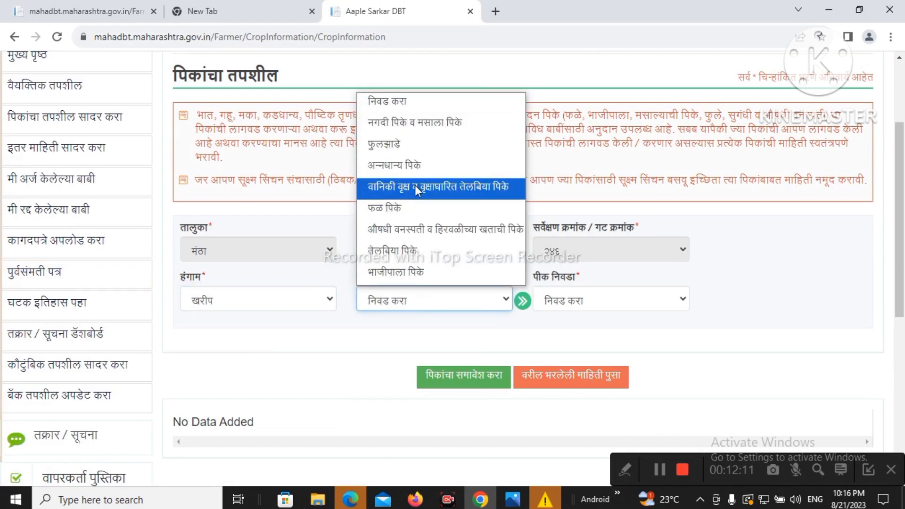
pyautogui.click(417, 133)
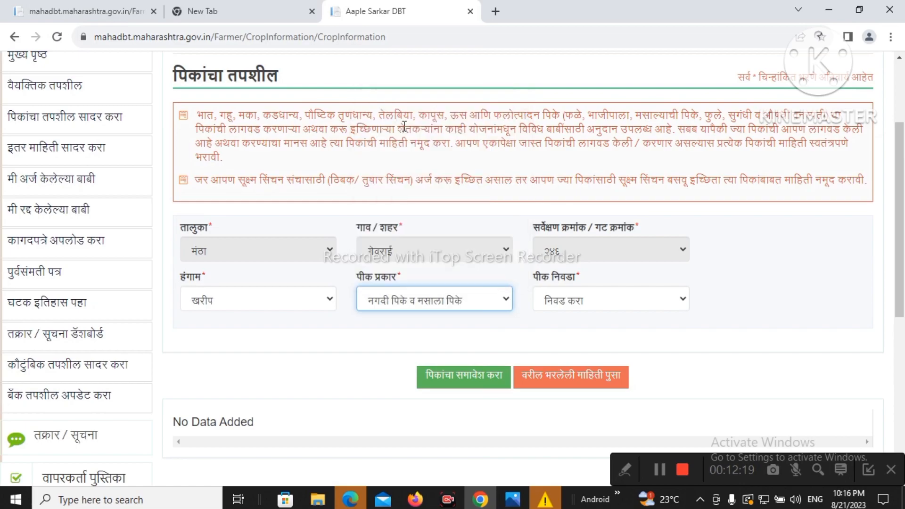
pyautogui.click(583, 301)
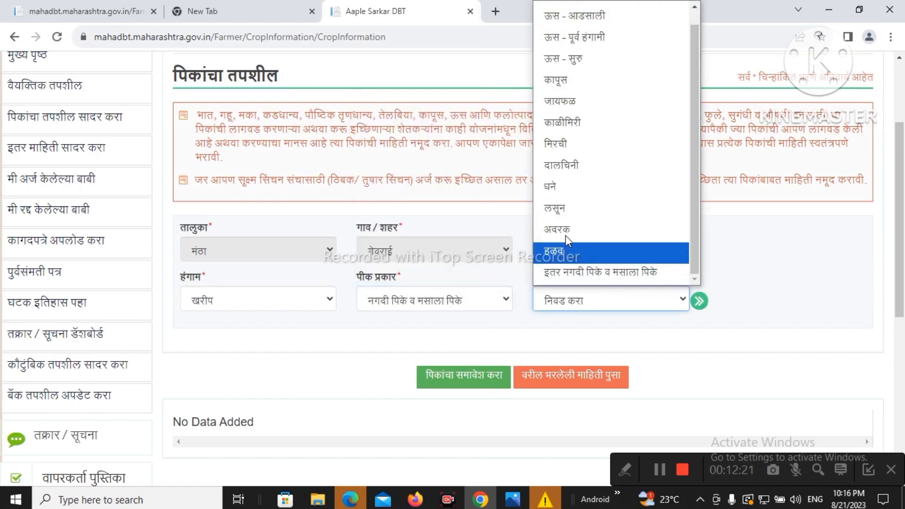
pyautogui.click(556, 81)
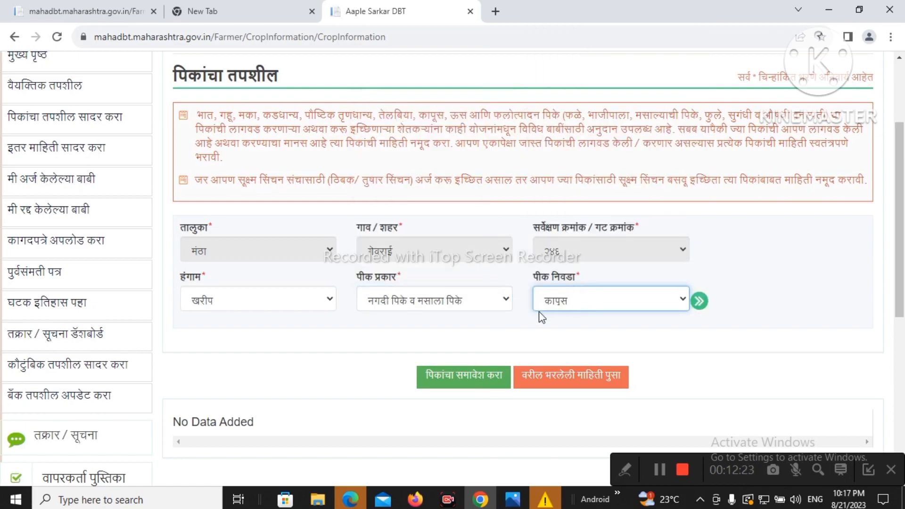
pyautogui.click(467, 384)
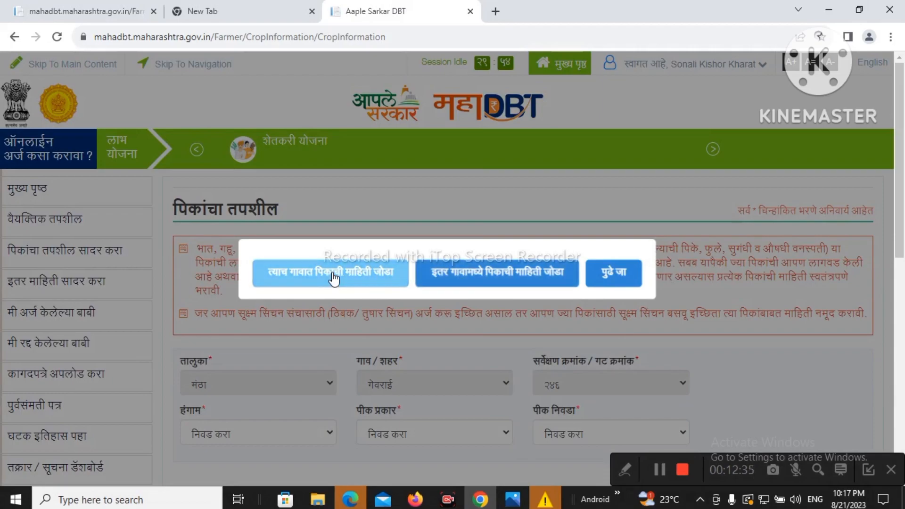
pyautogui.click(595, 278)
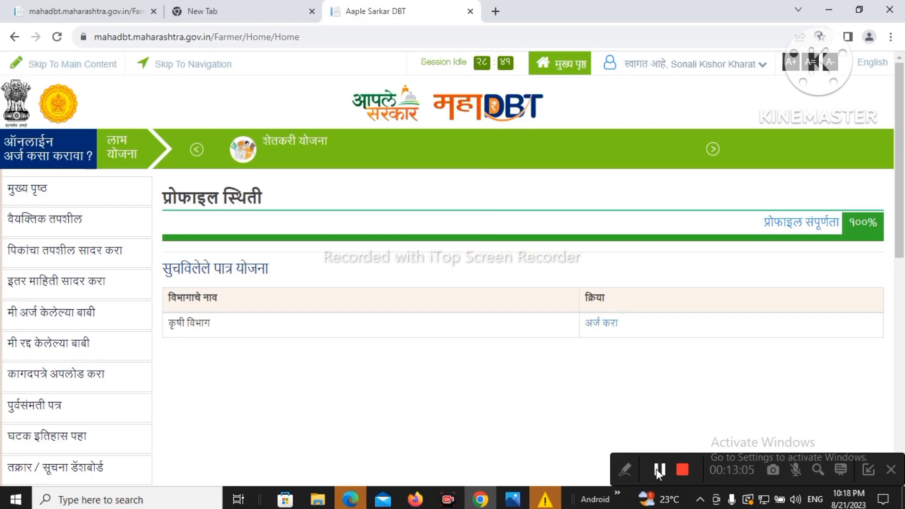
# Start an application under कृषी विभाग from the suggested eligible schemes.
pyautogui.click(608, 326)
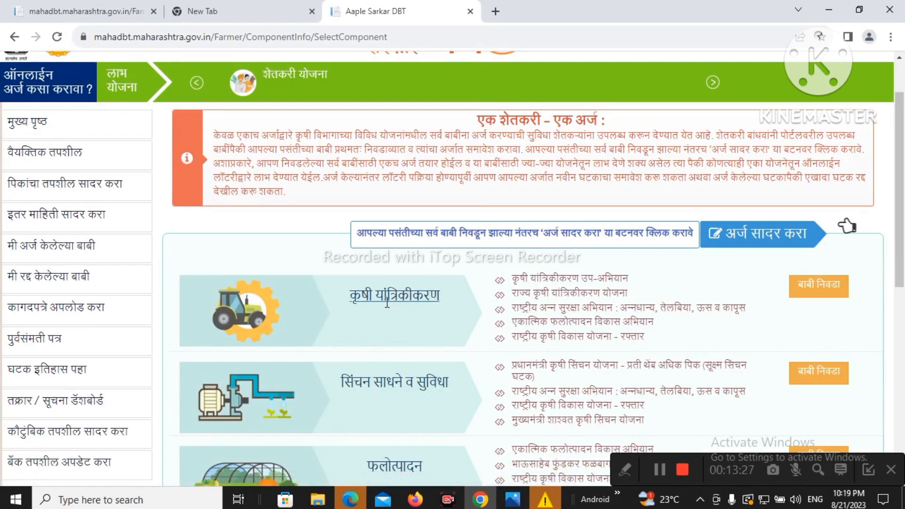
# Browse the scheme categories and choose बाबी निवडा for कृषी यांत्रिकीकरण.
pyautogui.scroll(-5, 387, 302)
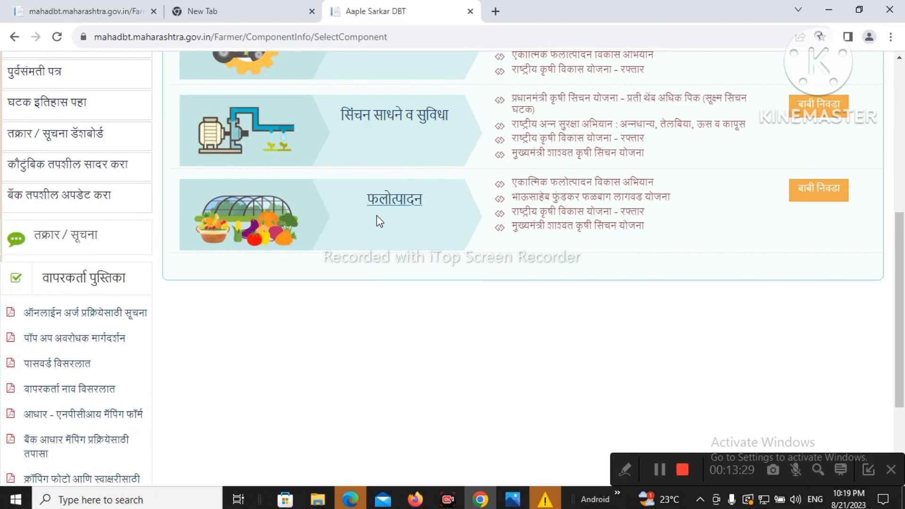
pyautogui.scroll(4, 377, 216)
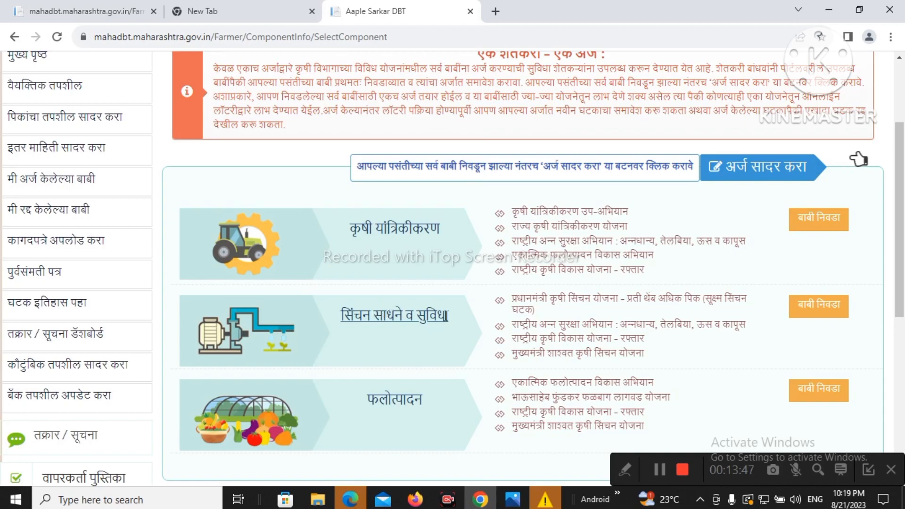
pyautogui.scroll(-1, 387, 307)
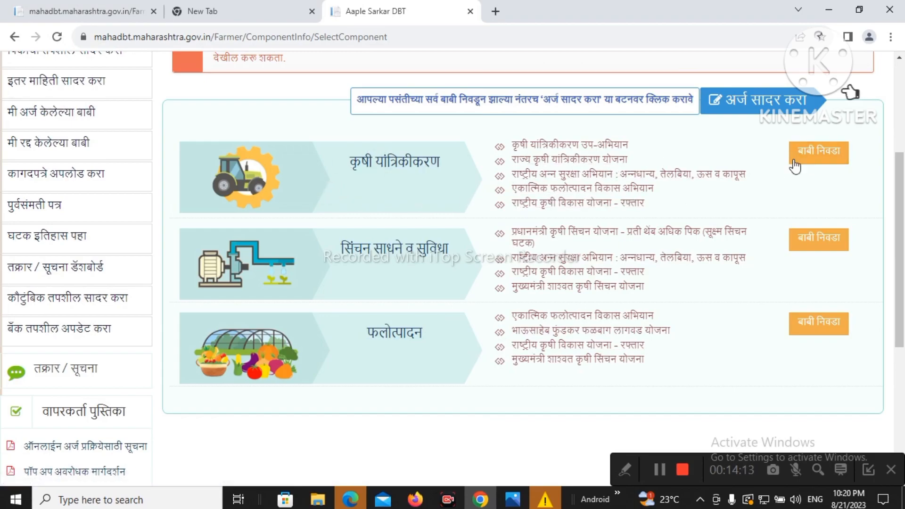
pyautogui.click(830, 160)
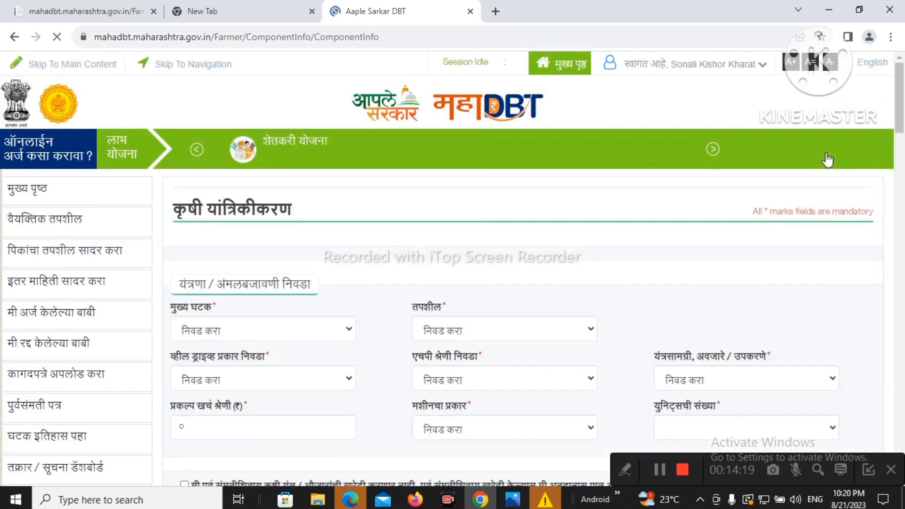
# Select implement-purchase aid, tractor/power-tiller tools, under 20 BHP, and forage/grass residue-management equipment.
pyautogui.click(259, 328)
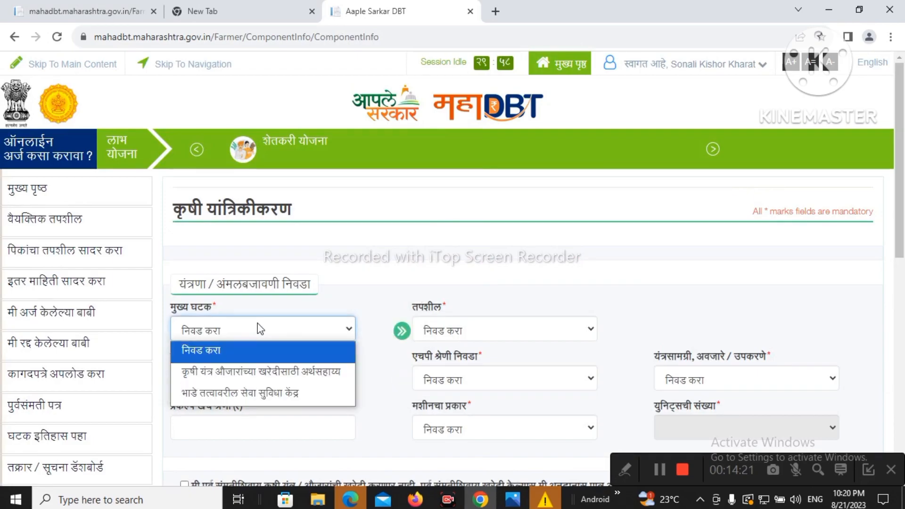
pyautogui.click(245, 373)
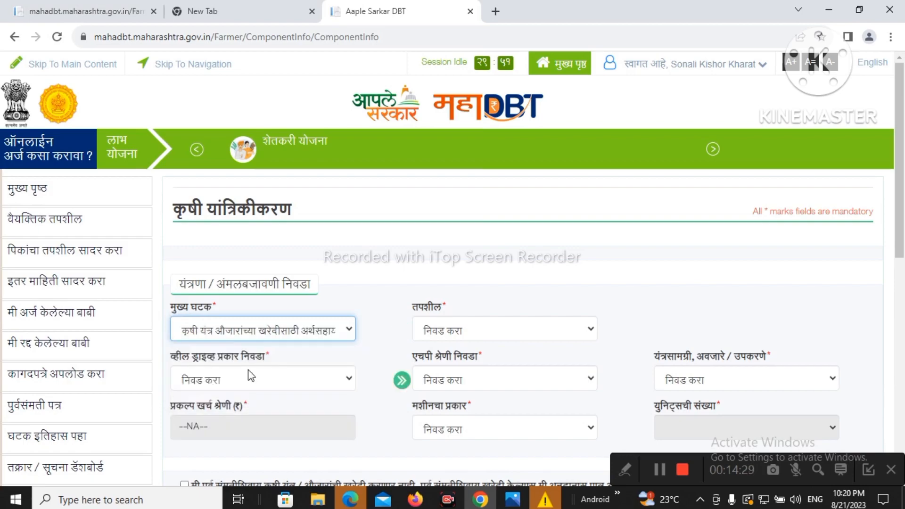
pyautogui.click(473, 330)
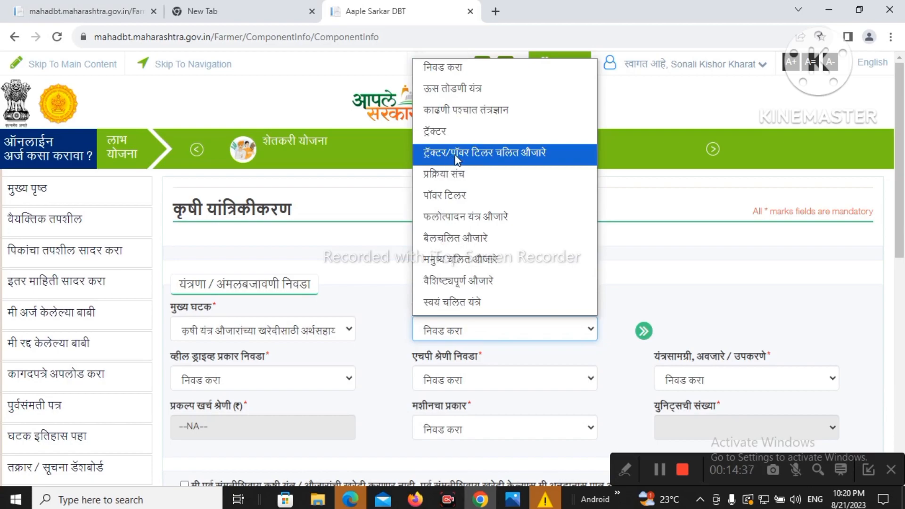
pyautogui.click(510, 156)
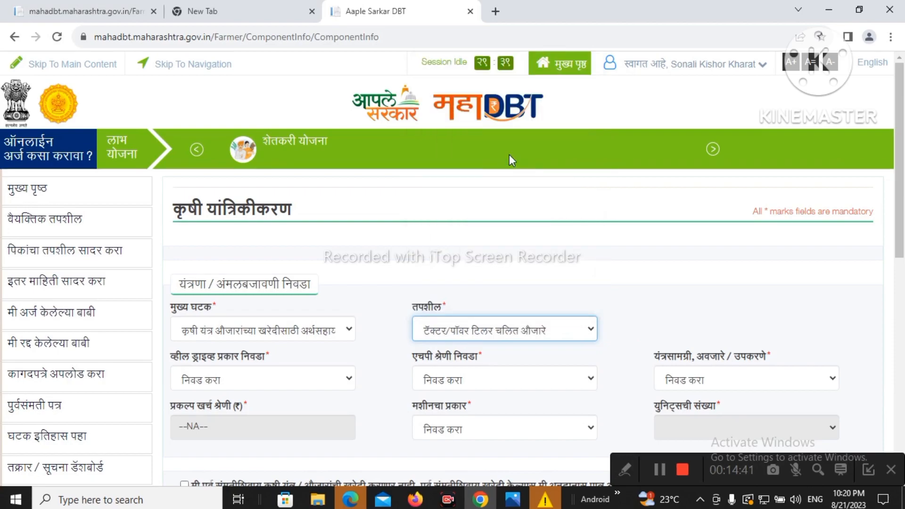
pyautogui.click(458, 381)
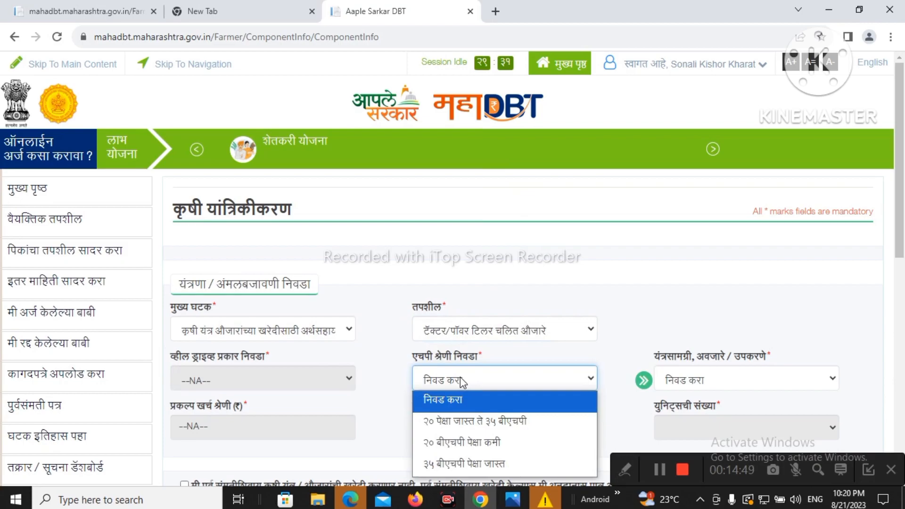
pyautogui.click(460, 443)
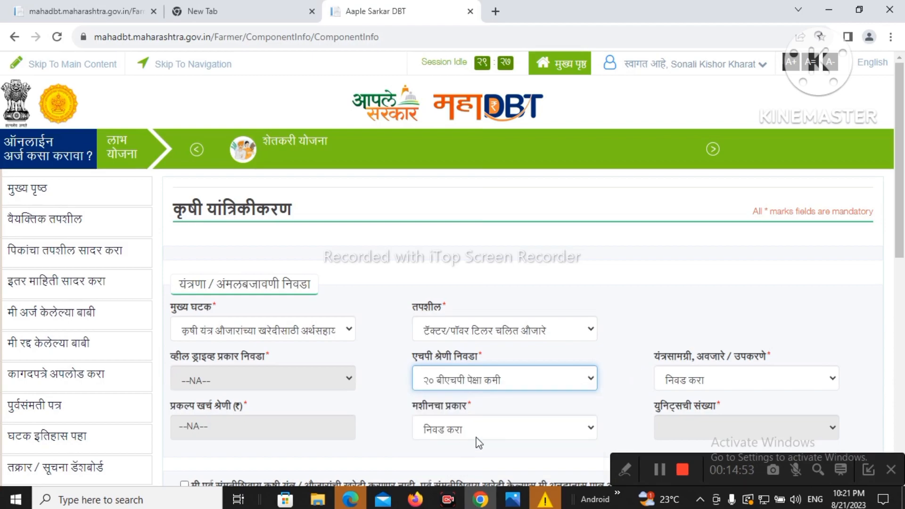
pyautogui.click(700, 385)
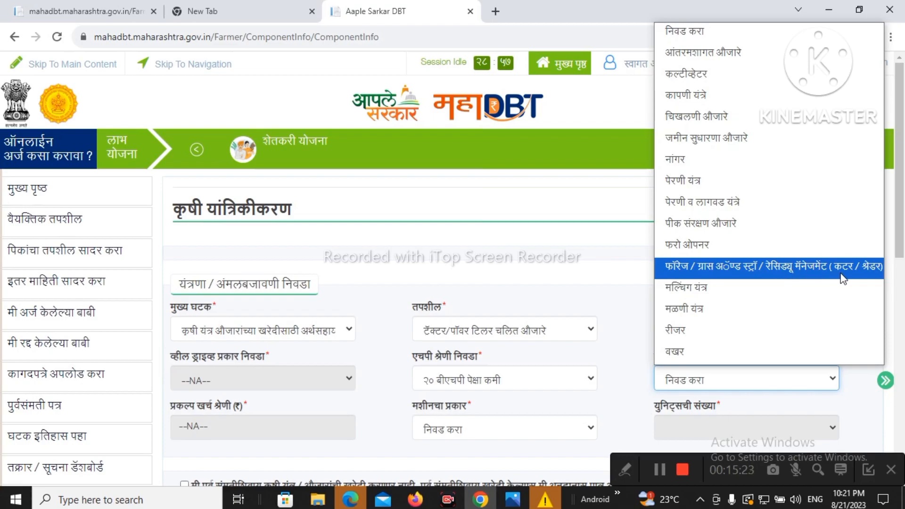
pyautogui.click(797, 268)
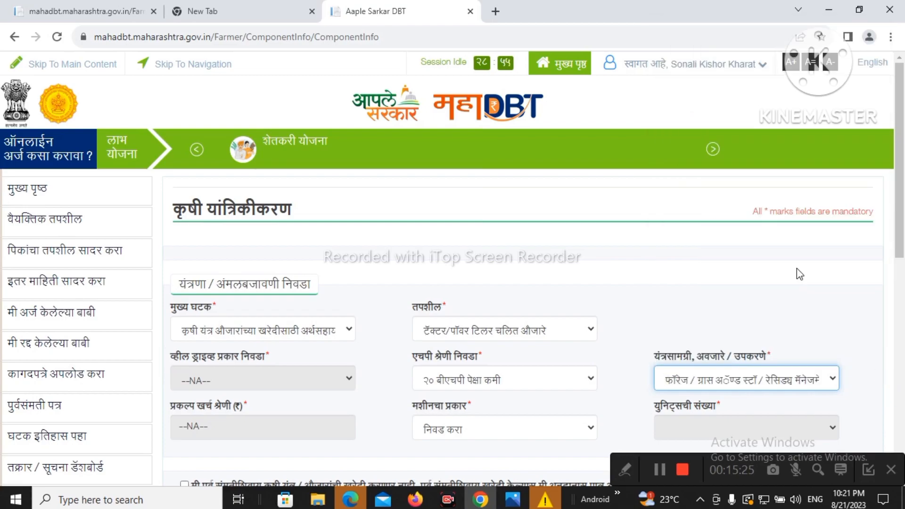
# Choose कडबा कुट्टी as machine type and tick the no-prior-purchase and family-tractor declarations.
pyautogui.scroll(-3, 591, 249)
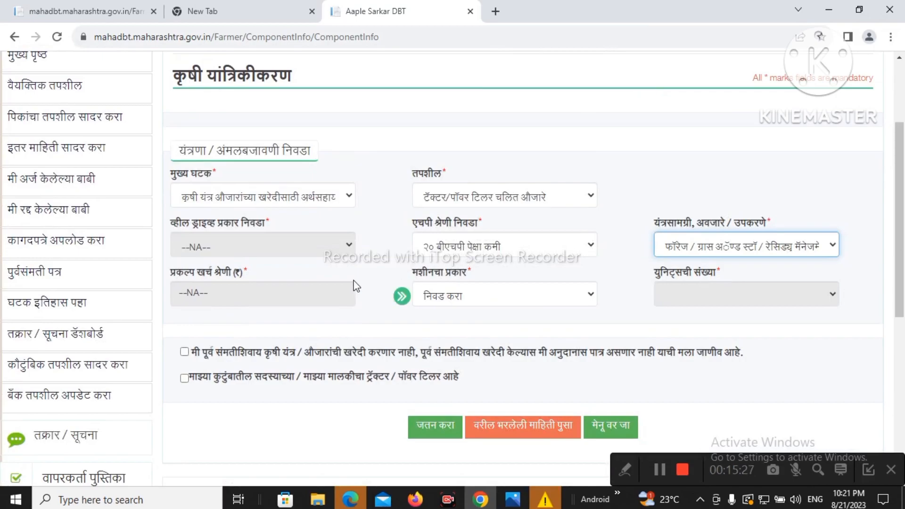
pyautogui.click(506, 302)
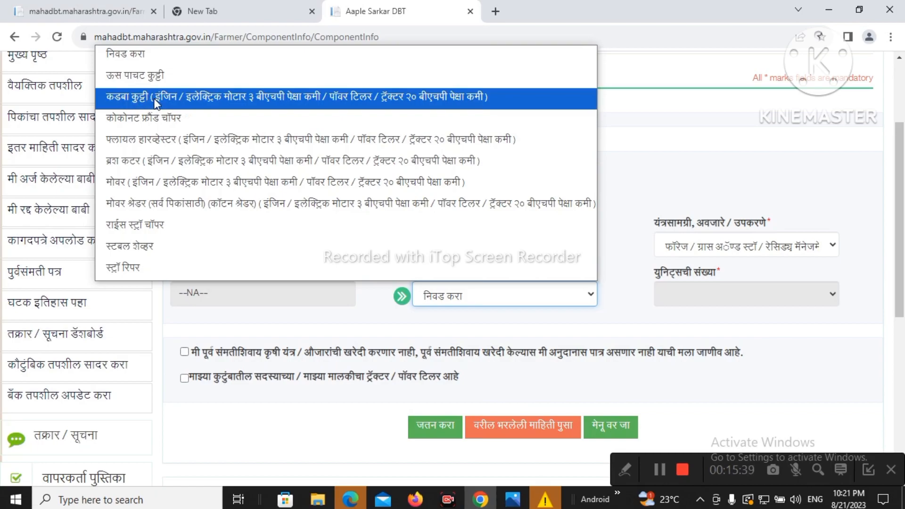
pyautogui.click(194, 101)
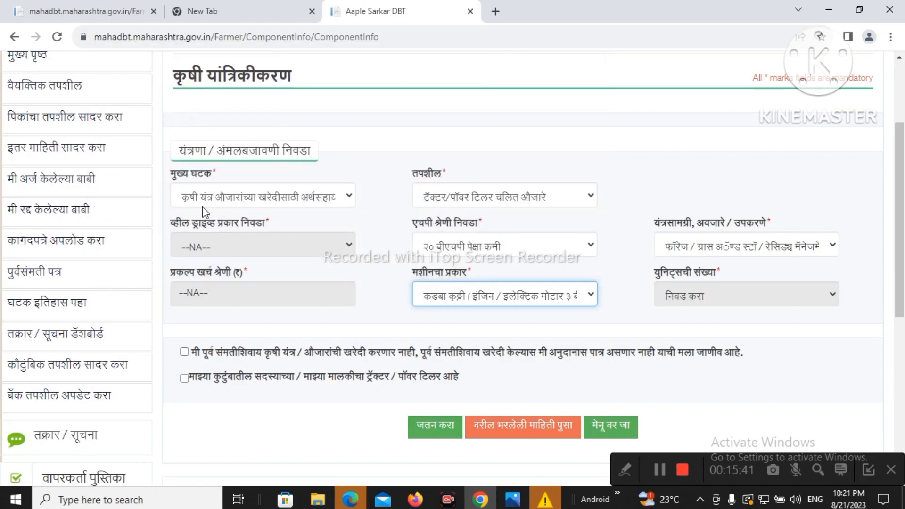
pyautogui.click(185, 352)
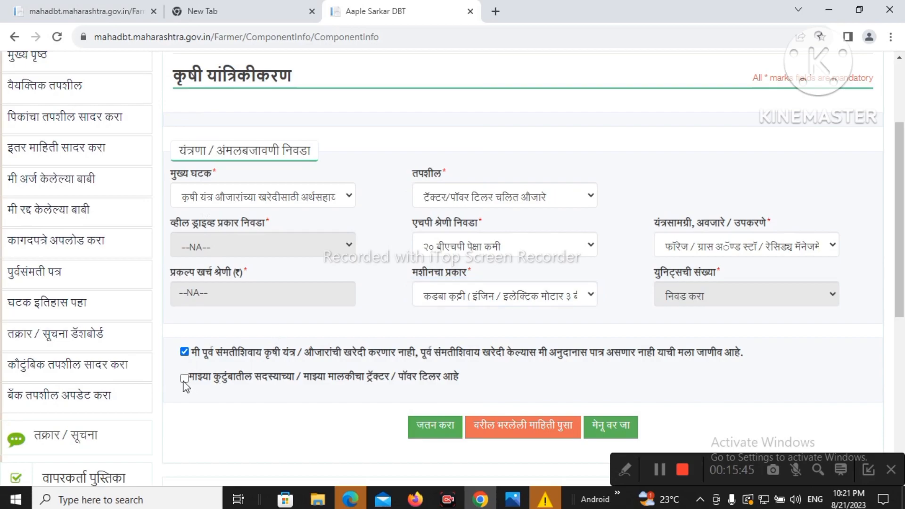
pyautogui.click(185, 380)
pyautogui.scroll(-5, 385, 348)
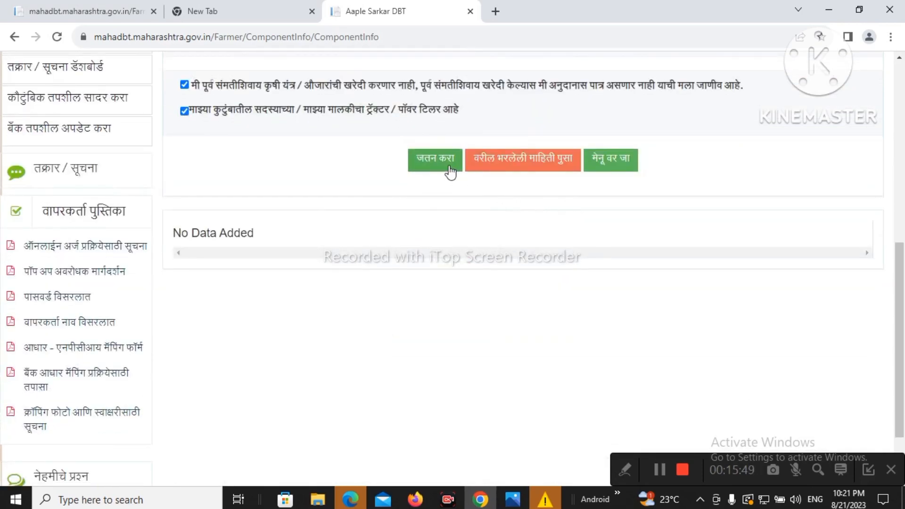
# Save the chaff cutter item, decline adding another component, and proceed with अर्ज सादर करा.
pyautogui.click(429, 166)
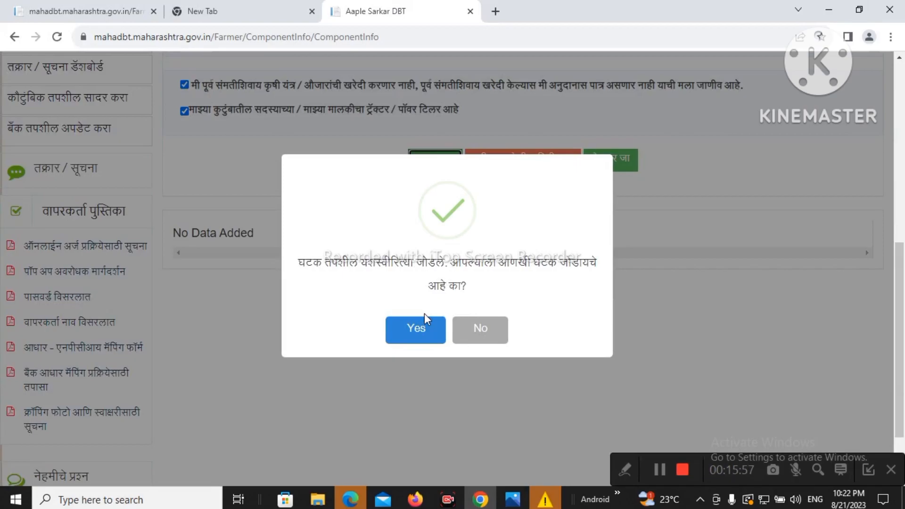
pyautogui.click(489, 329)
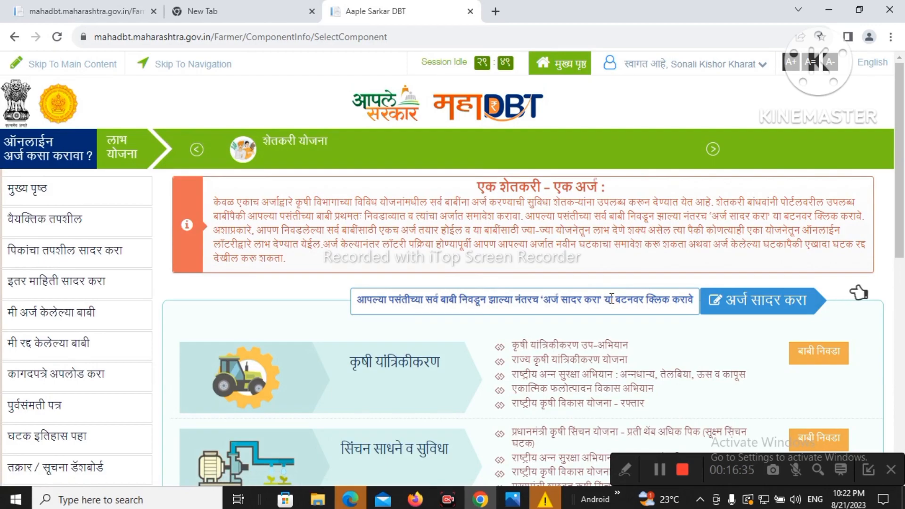
pyautogui.click(760, 307)
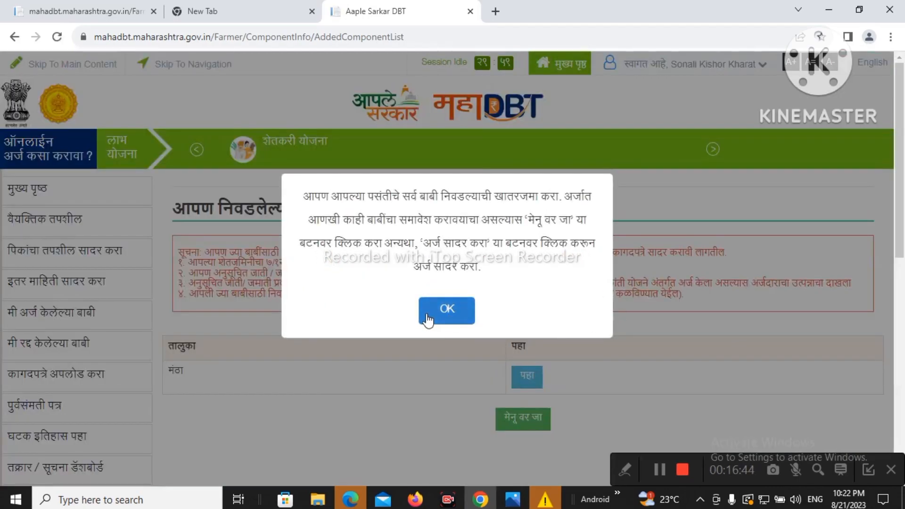
# Show the chosen components for मंठा taluka and set the component's priority to १.
pyautogui.click(447, 296)
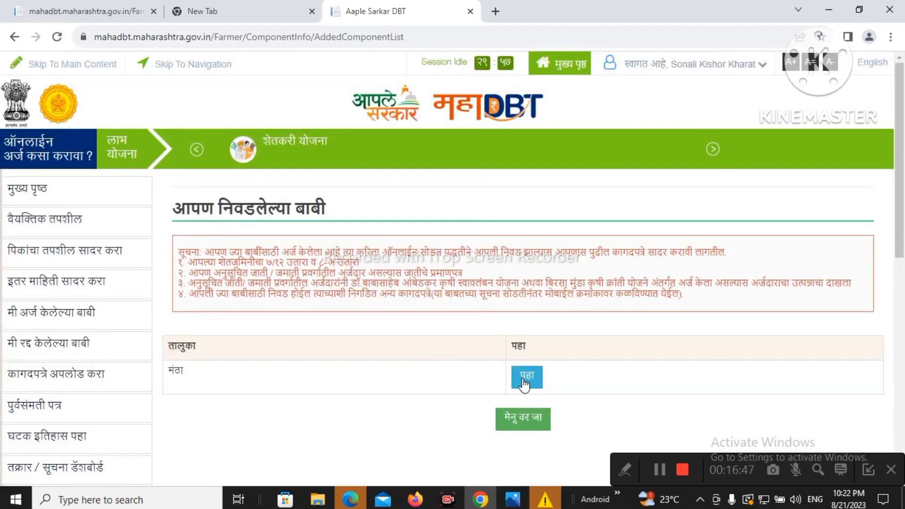
pyautogui.click(524, 381)
pyautogui.scroll(-3, 614, 375)
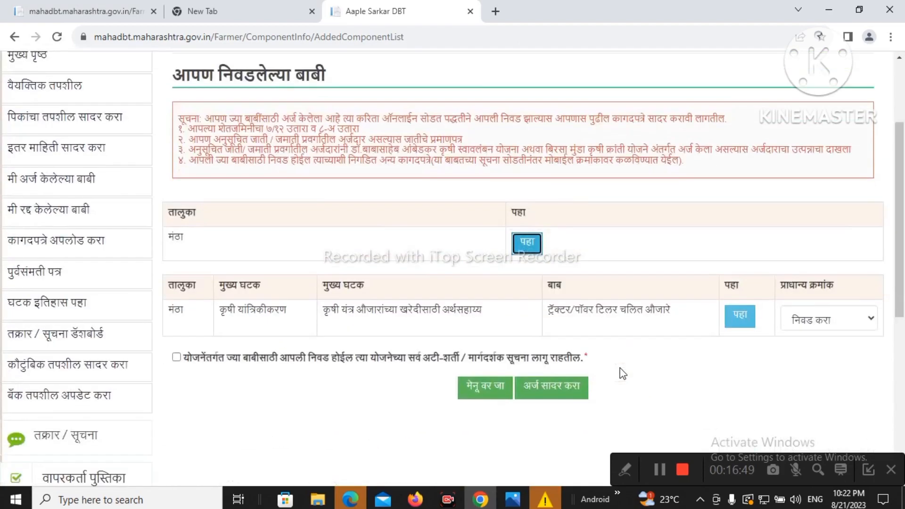
pyautogui.click(812, 319)
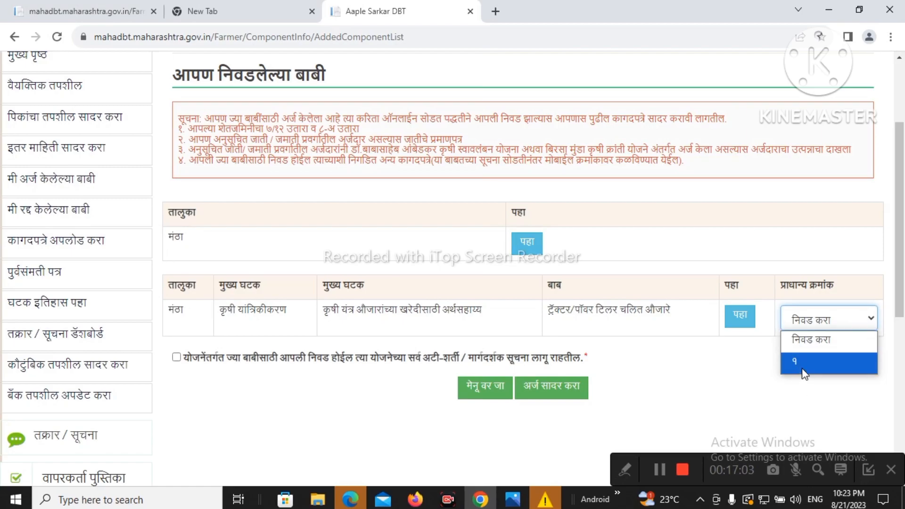
pyautogui.click(803, 366)
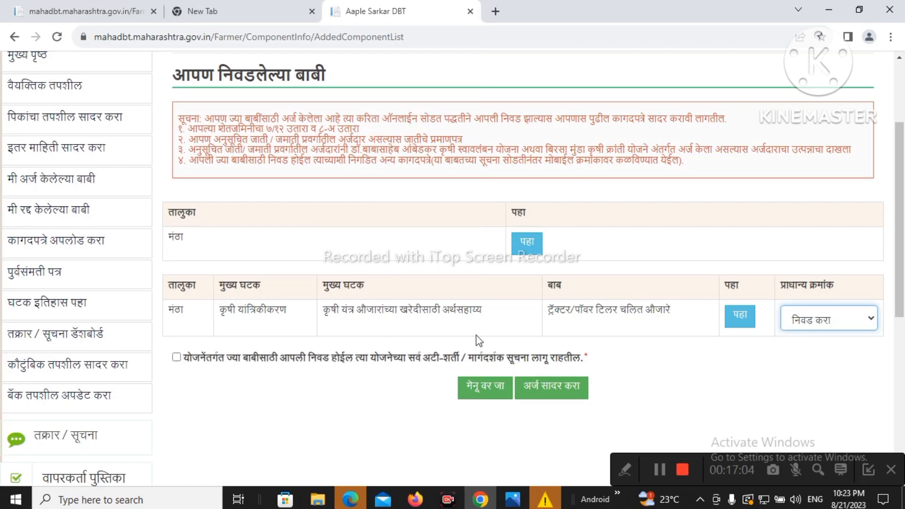
# Accept the scheme terms and conditions and submit the application.
pyautogui.click(177, 358)
pyautogui.click(177, 357)
pyautogui.click(176, 357)
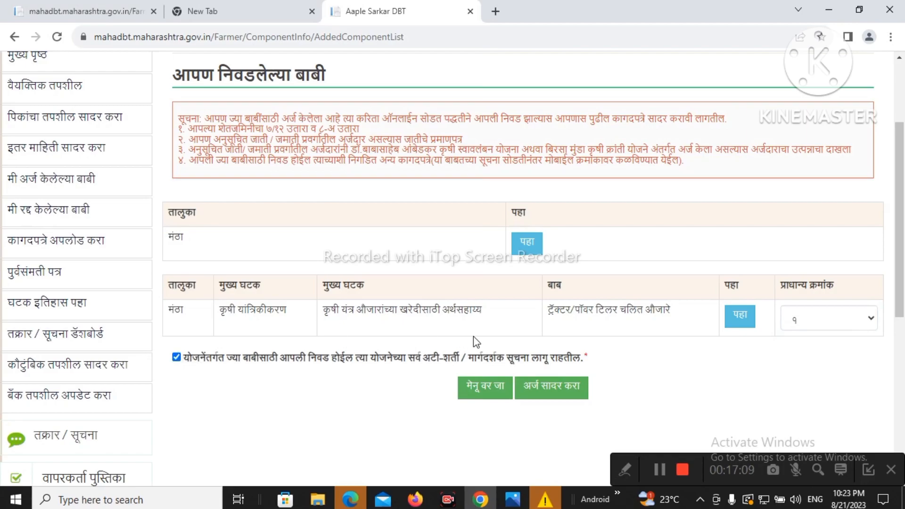
pyautogui.click(556, 390)
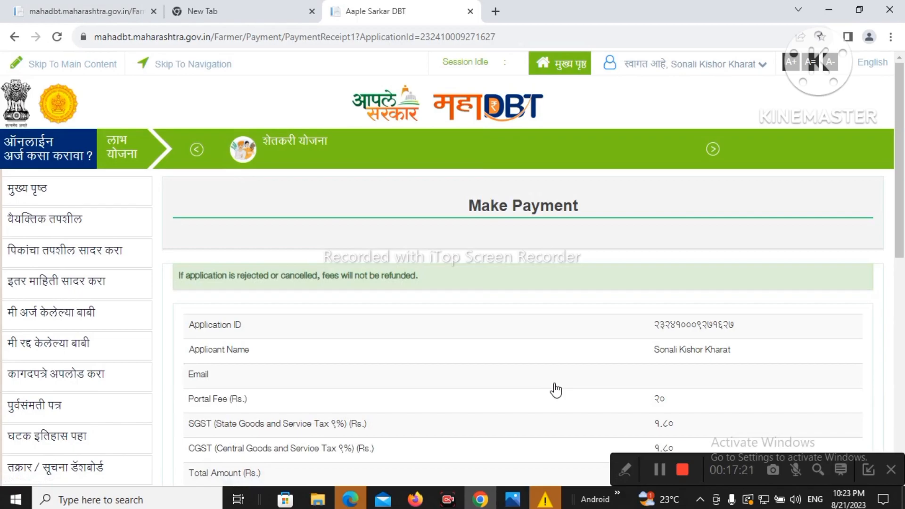
# Review the ₹20 fee plus 1.80 SGST and CGST, then proceed to Make Payment.
pyautogui.scroll(-4, 598, 362)
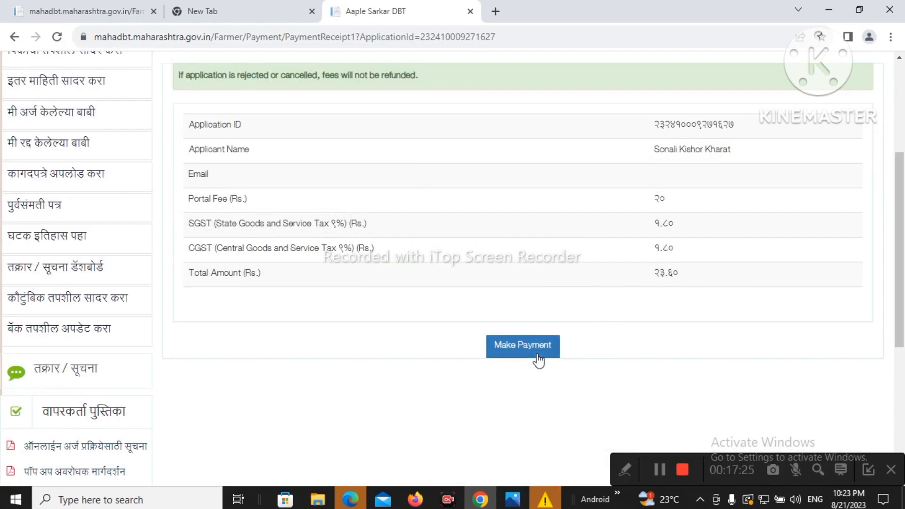
pyautogui.click(520, 353)
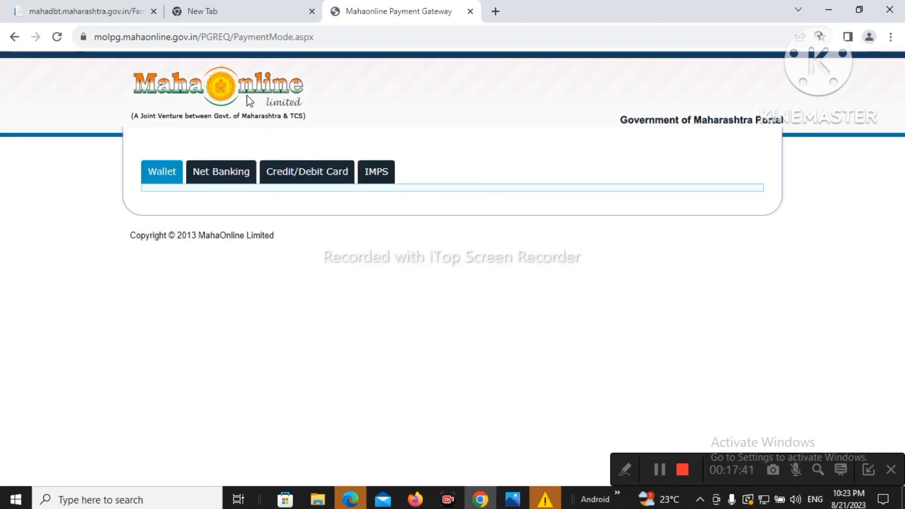
# Select Credit/Debit Card as the payment mode with the PayGov option.
pyautogui.click(299, 178)
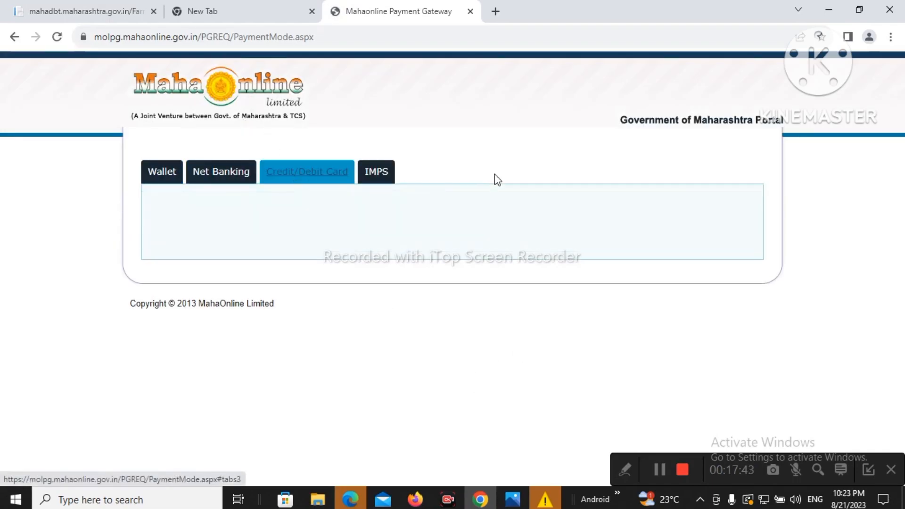
pyautogui.click(694, 233)
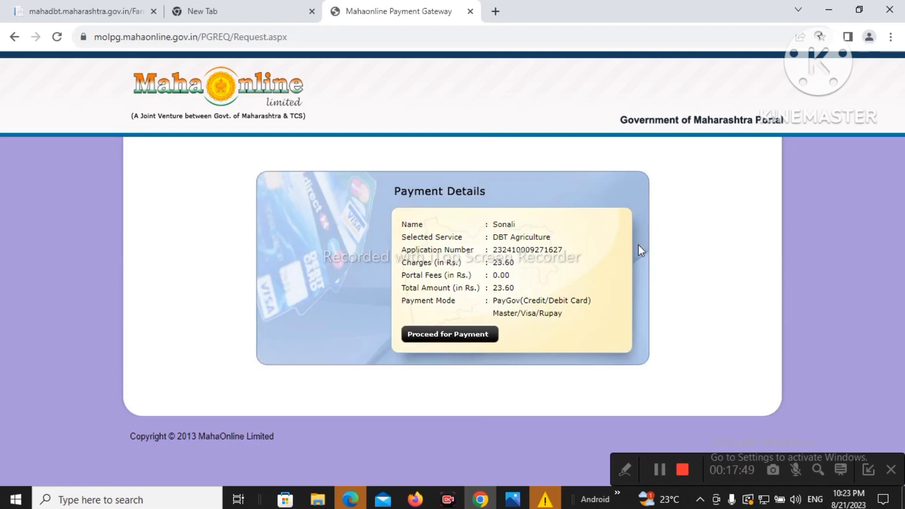
# Pay the ₹23.60 fee in BillDesk using a BHIM UPI QR code.
pyautogui.click(443, 335)
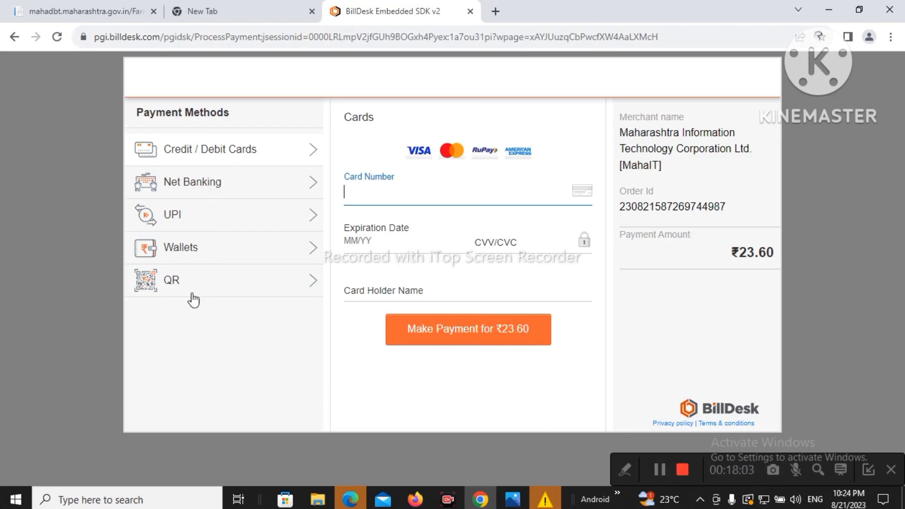
pyautogui.click(189, 279)
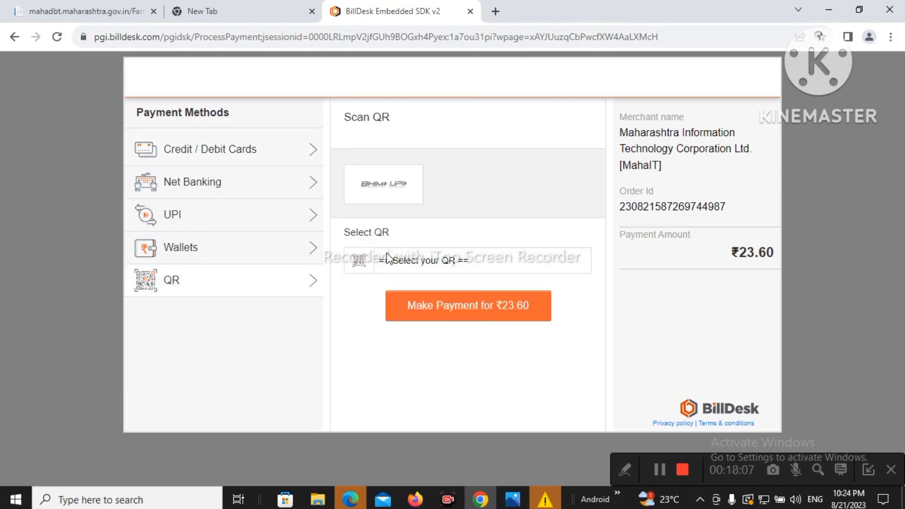
pyautogui.click(470, 263)
pyautogui.click(449, 293)
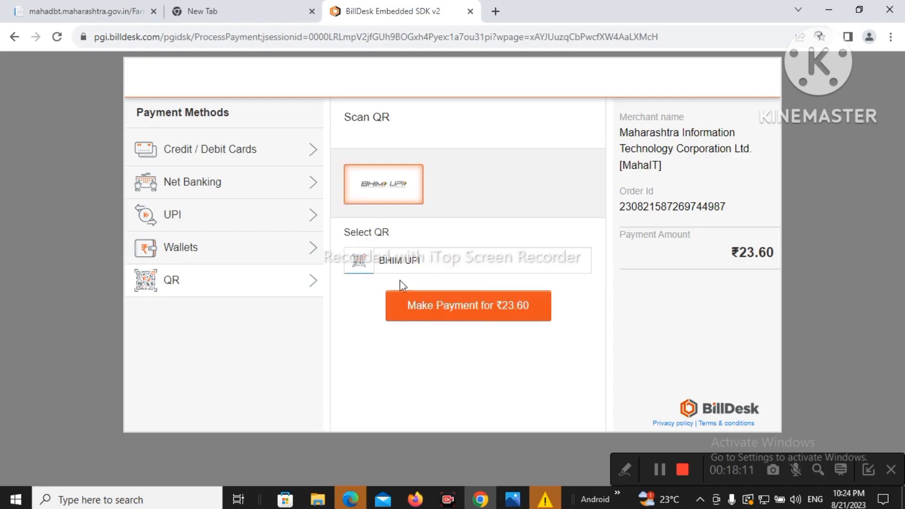
pyautogui.click(445, 307)
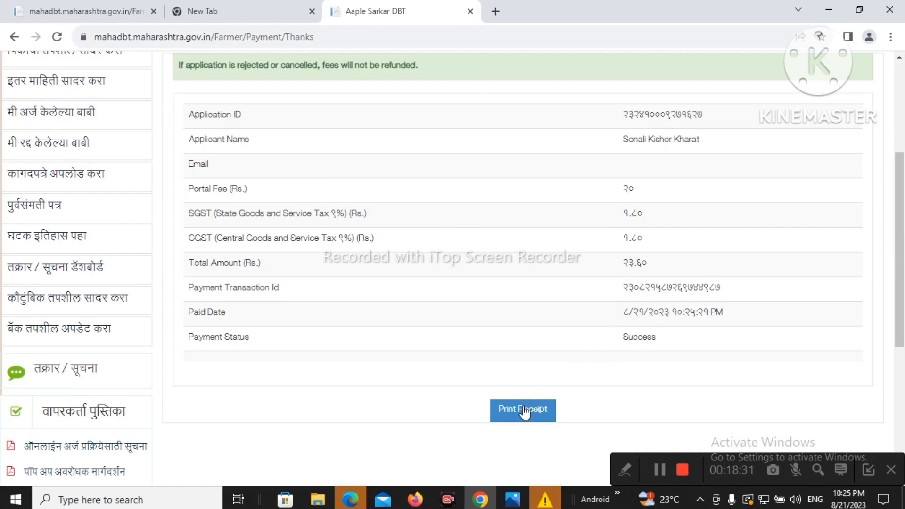
# Save the payment receipt, all pages, as a PDF and close the print popup window.
pyautogui.click(511, 414)
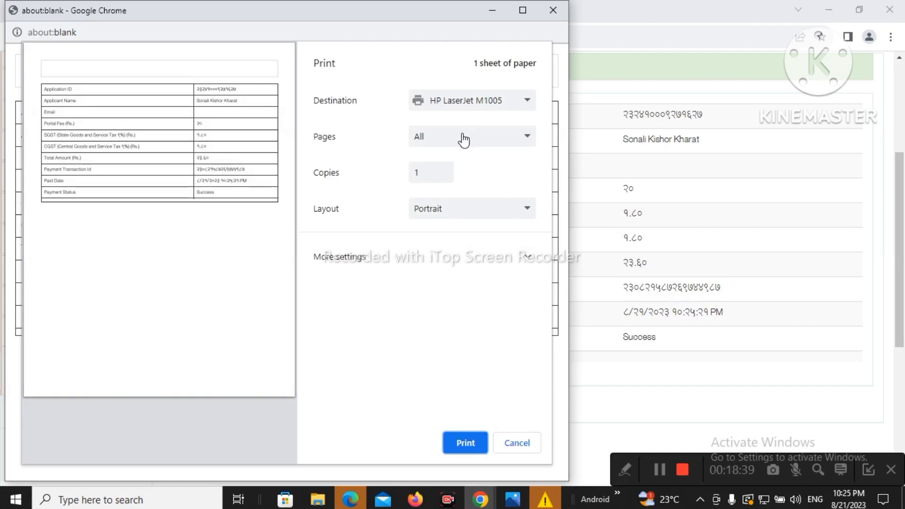
pyautogui.click(463, 140)
pyautogui.click(457, 154)
pyautogui.click(477, 101)
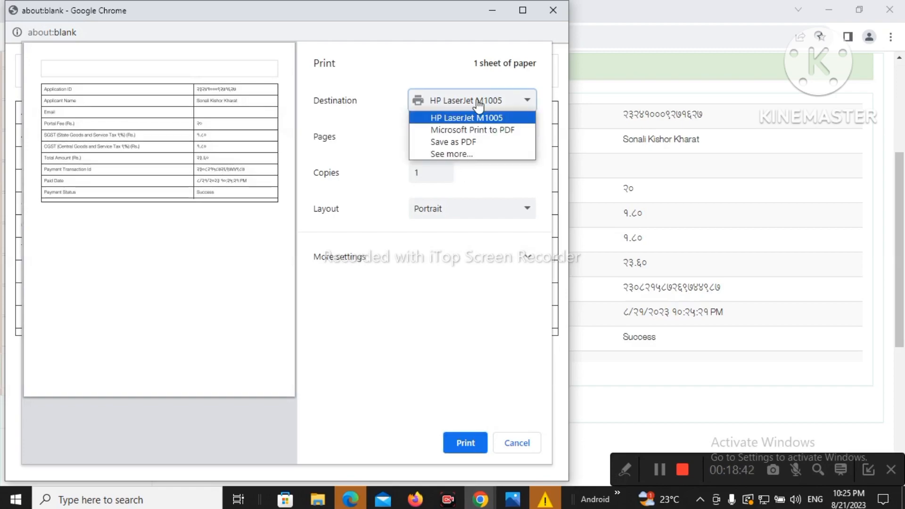
pyautogui.click(458, 140)
pyautogui.click(465, 443)
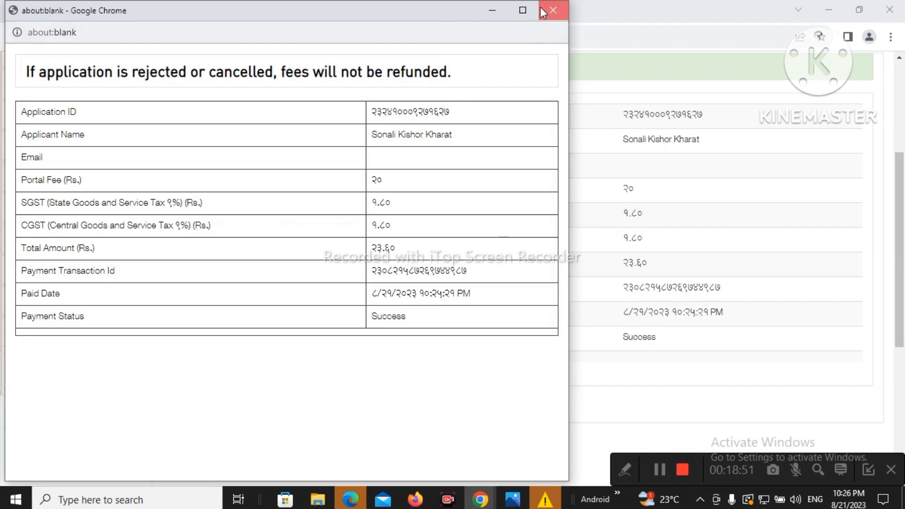
pyautogui.click(553, 11)
pyautogui.scroll(-5, 495, 214)
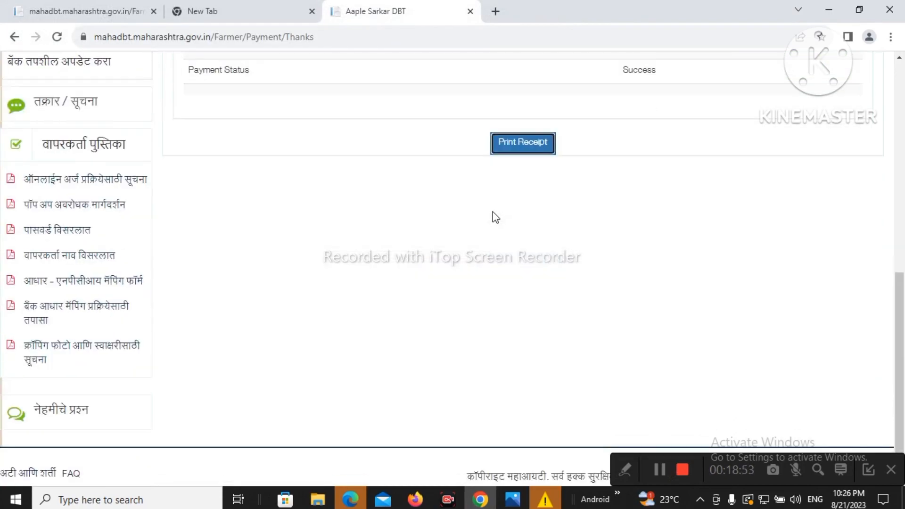
# Open the पोहोच पावती from मी अर्ज केलेल्या बाबी › छाननी अंतर्गत अर्ज, dismissing the Translate offer.
pyautogui.scroll(5, 290, 104)
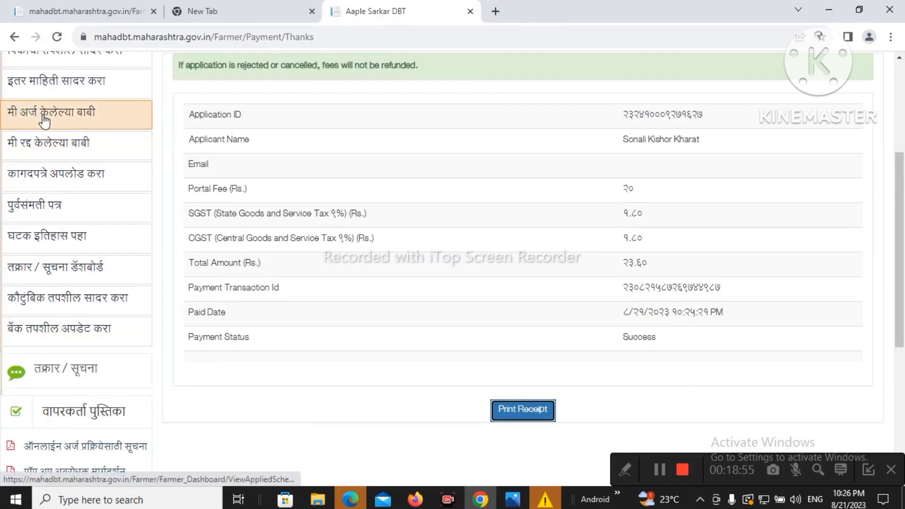
pyautogui.scroll(2, 73, 169)
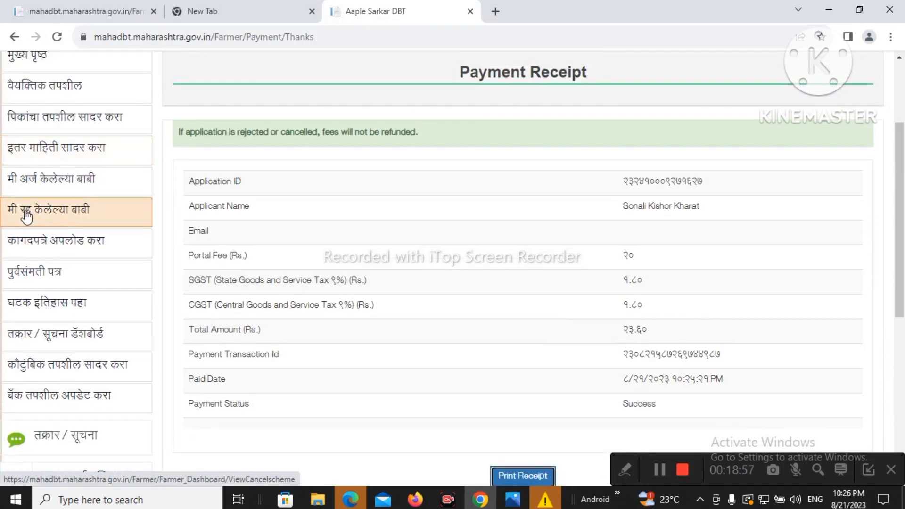
pyautogui.click(17, 184)
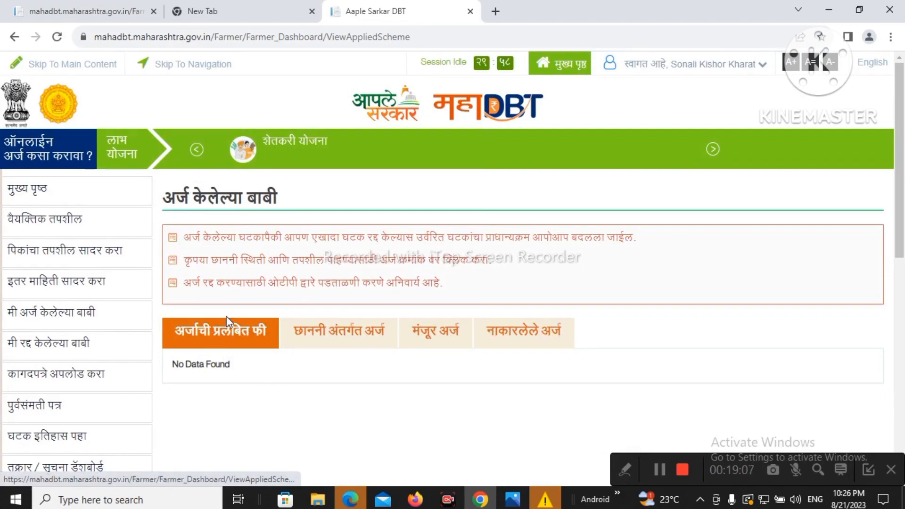
pyautogui.click(343, 337)
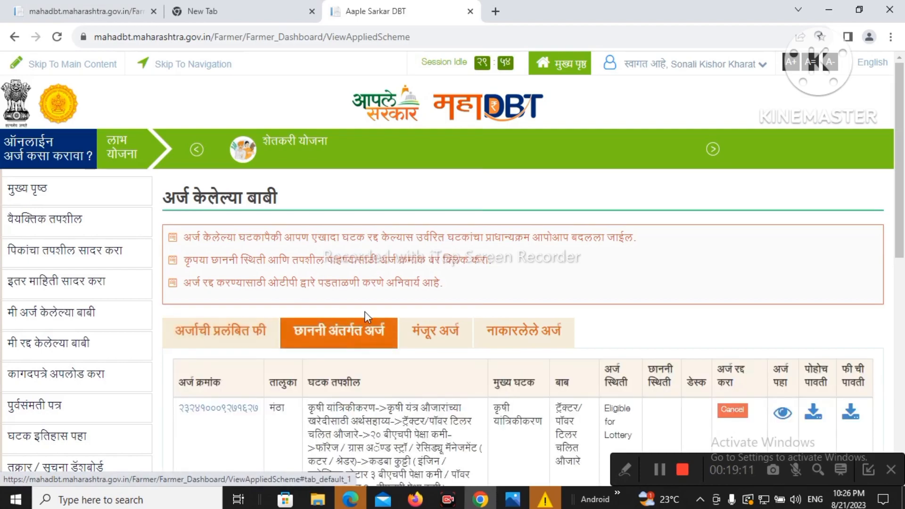
pyautogui.scroll(-3, 363, 312)
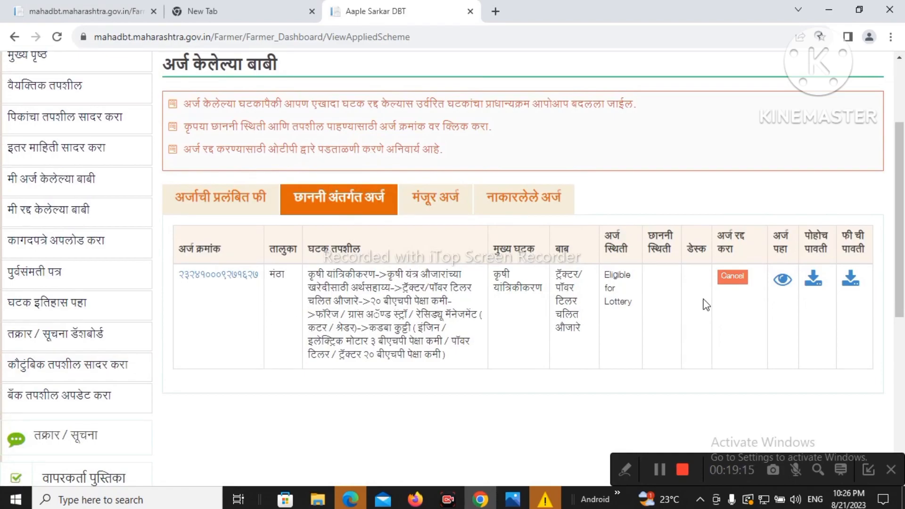
pyautogui.click(812, 279)
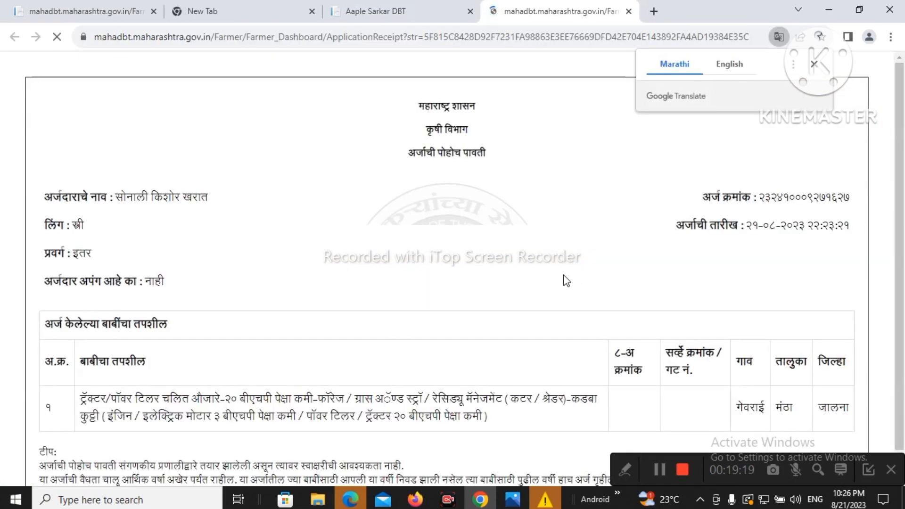
pyautogui.scroll(-1, 500, 273)
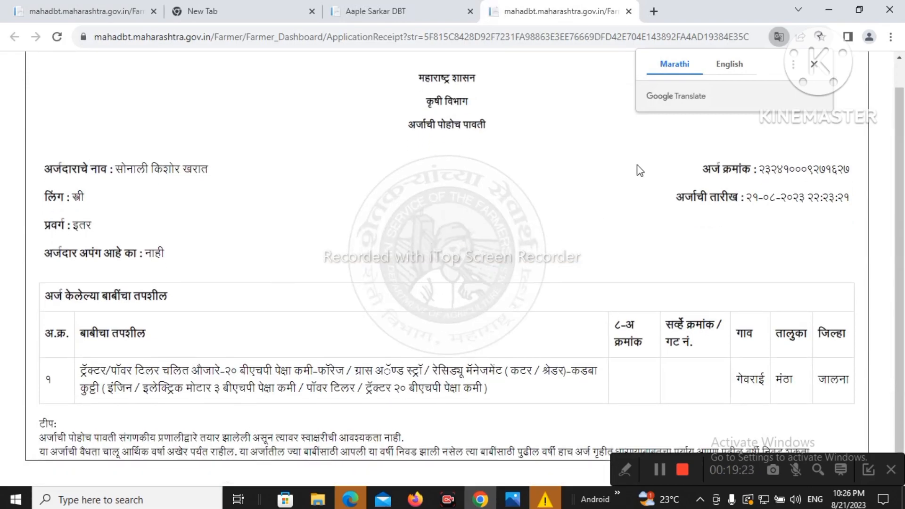
pyautogui.click(814, 65)
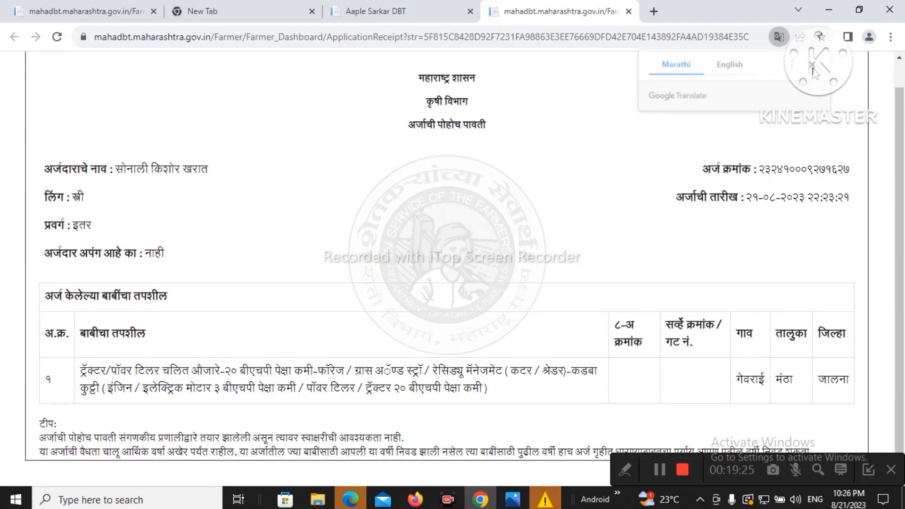